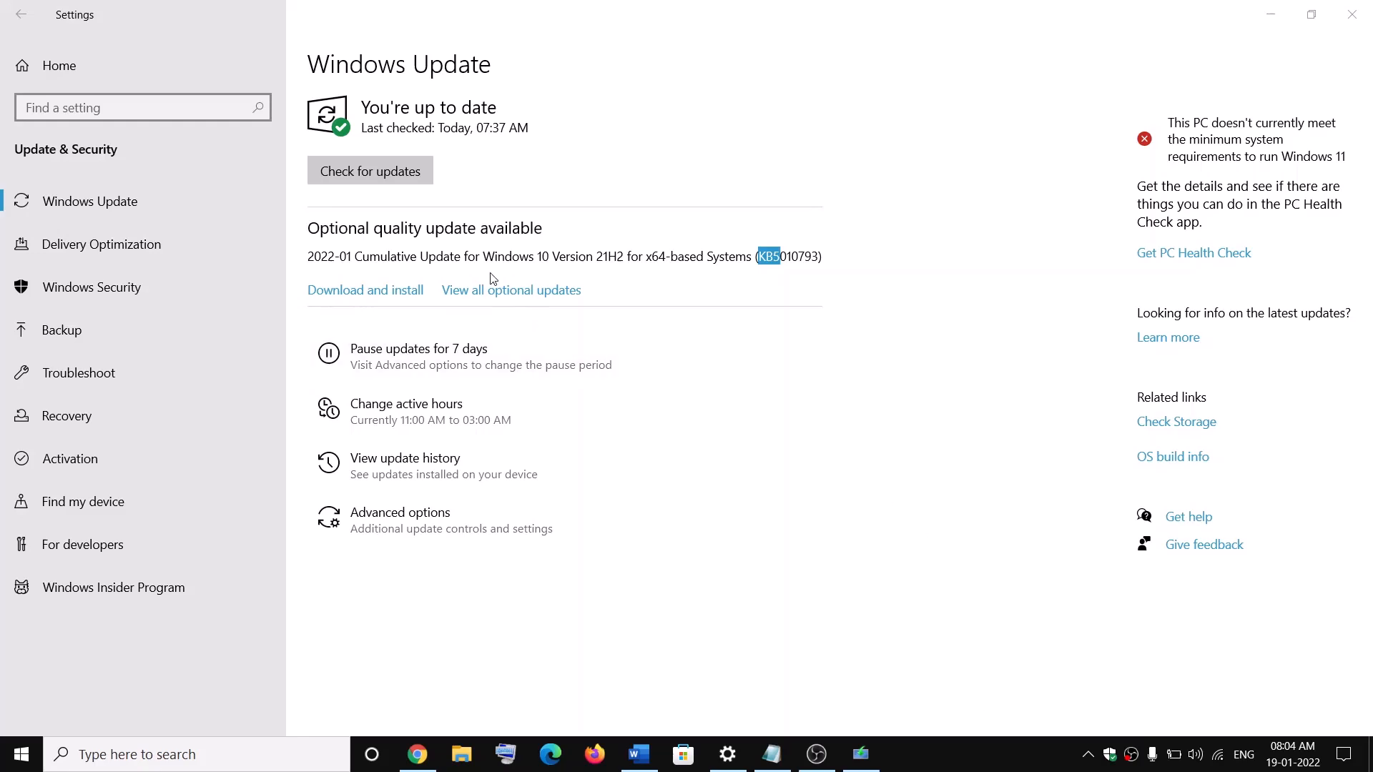
Highlight the KB5010793 number, then start Download and install for that optional update
{"action": "left_click", "coordinate": [780, 261]}
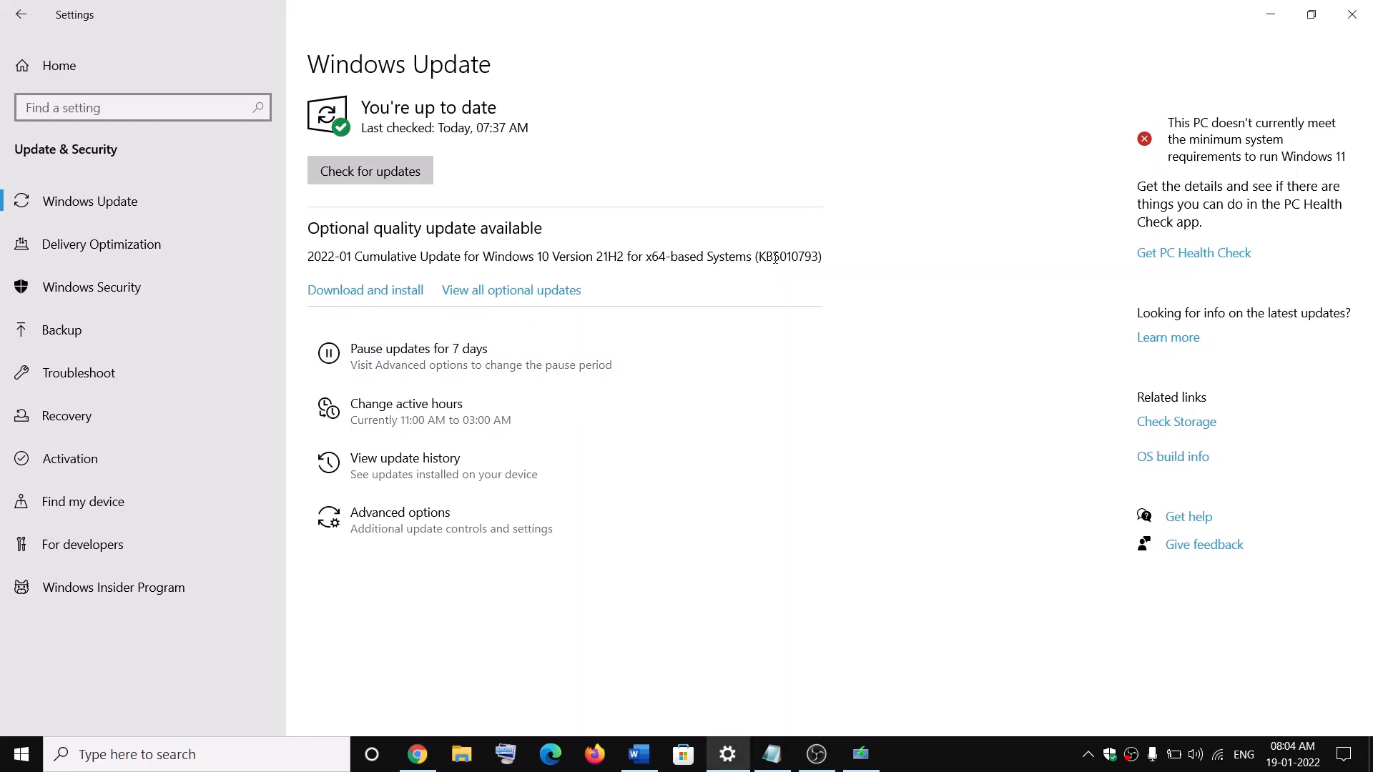
{"action": "left_click_drag", "start_coordinate": [755, 256], "coordinate": [822, 256]}
{"action": "left_click", "coordinate": [829, 287]}
{"action": "left_click", "coordinate": [403, 290]}
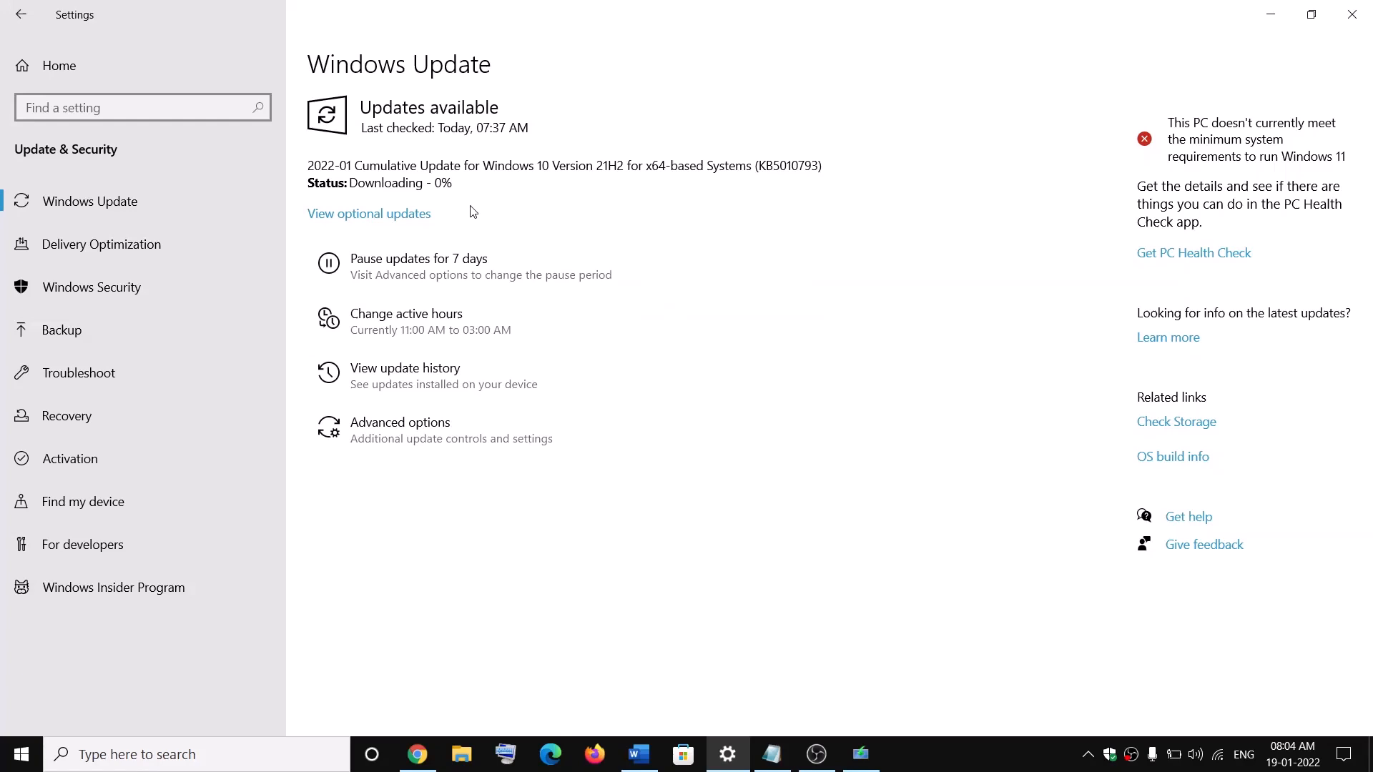
Review the Step 1 note in Word, then reach the Settings home page via Start
{"action": "key", "text": "alt+Tab"}
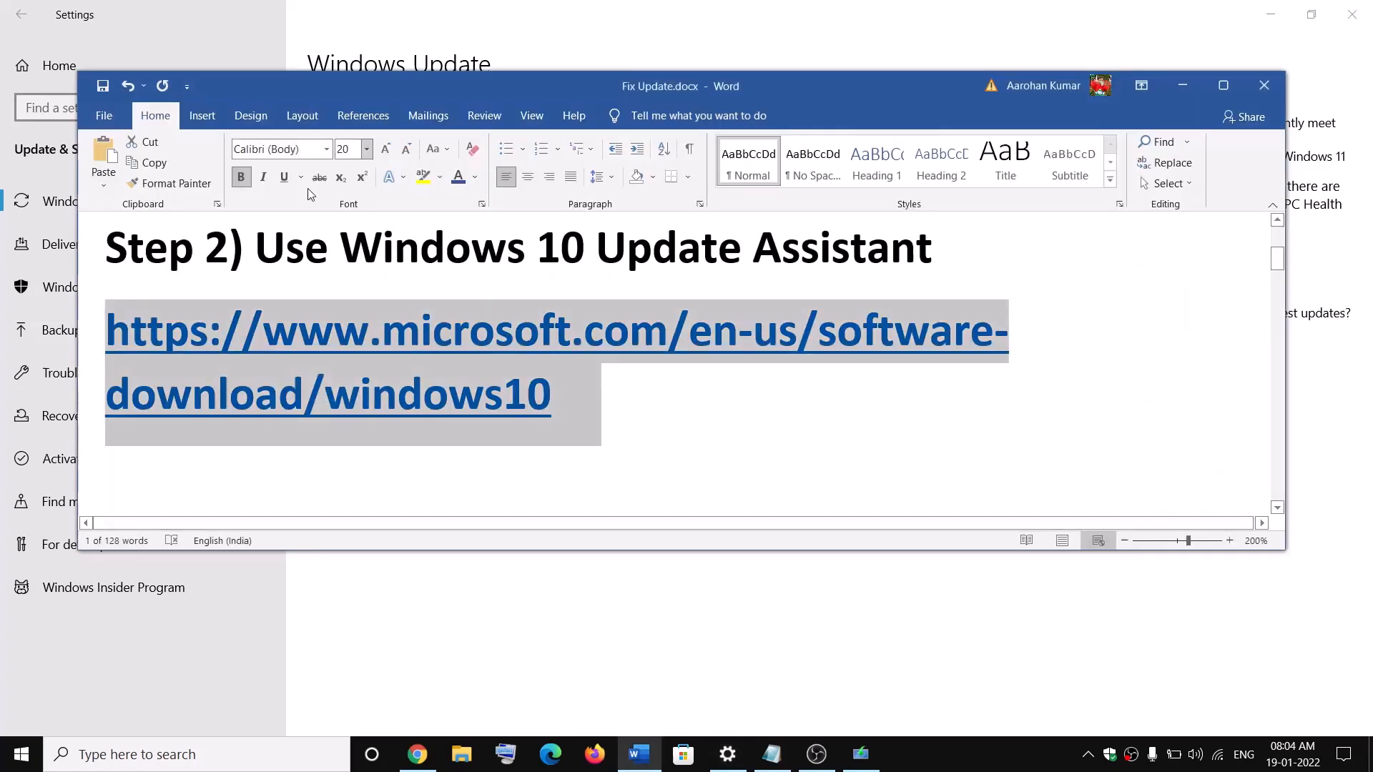
{"action": "scroll", "coordinate": [407, 392], "scroll_direction": "down", "scroll_amount": 2}
{"action": "scroll", "coordinate": [407, 392], "scroll_direction": "up", "scroll_amount": 1}
{"action": "left_click_drag", "start_coordinate": [258, 339], "coordinate": [654, 344]}
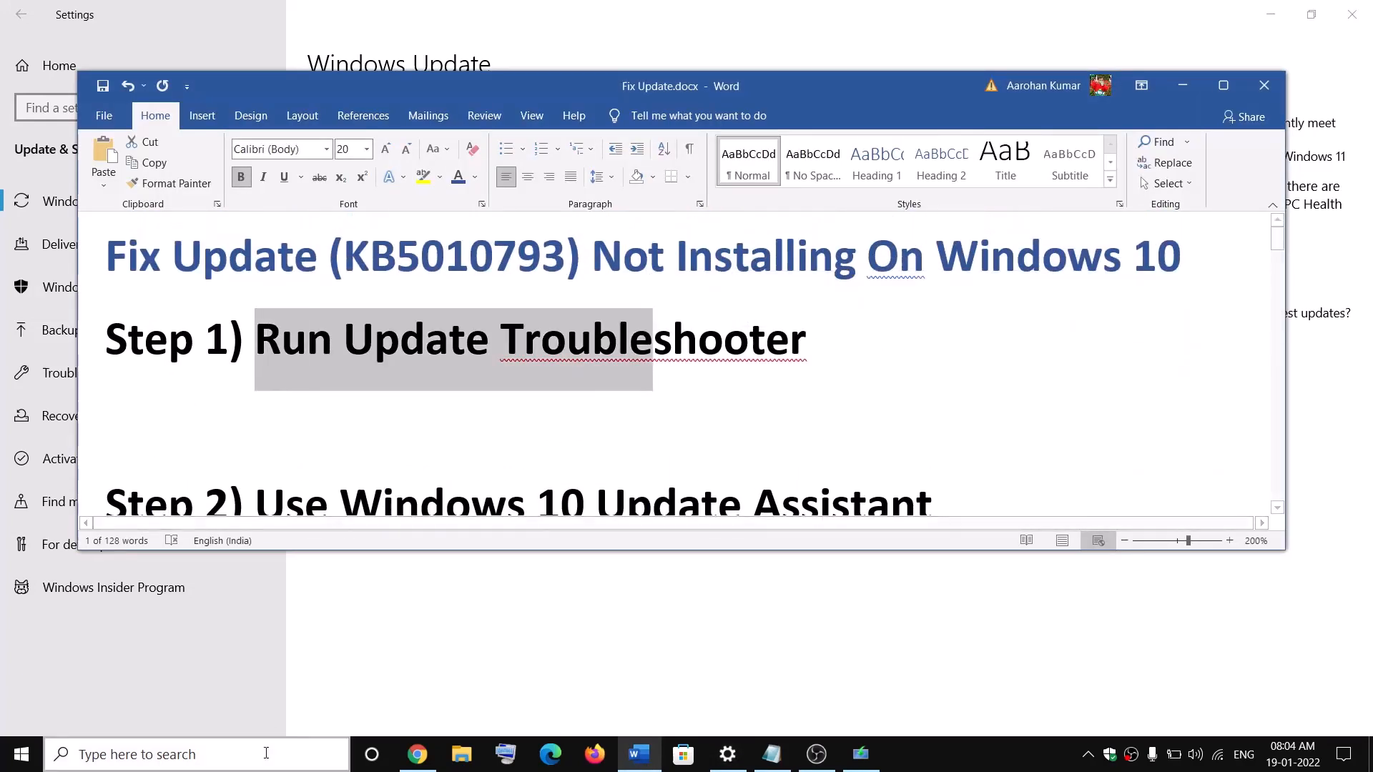
{"action": "left_click", "coordinate": [21, 754]}
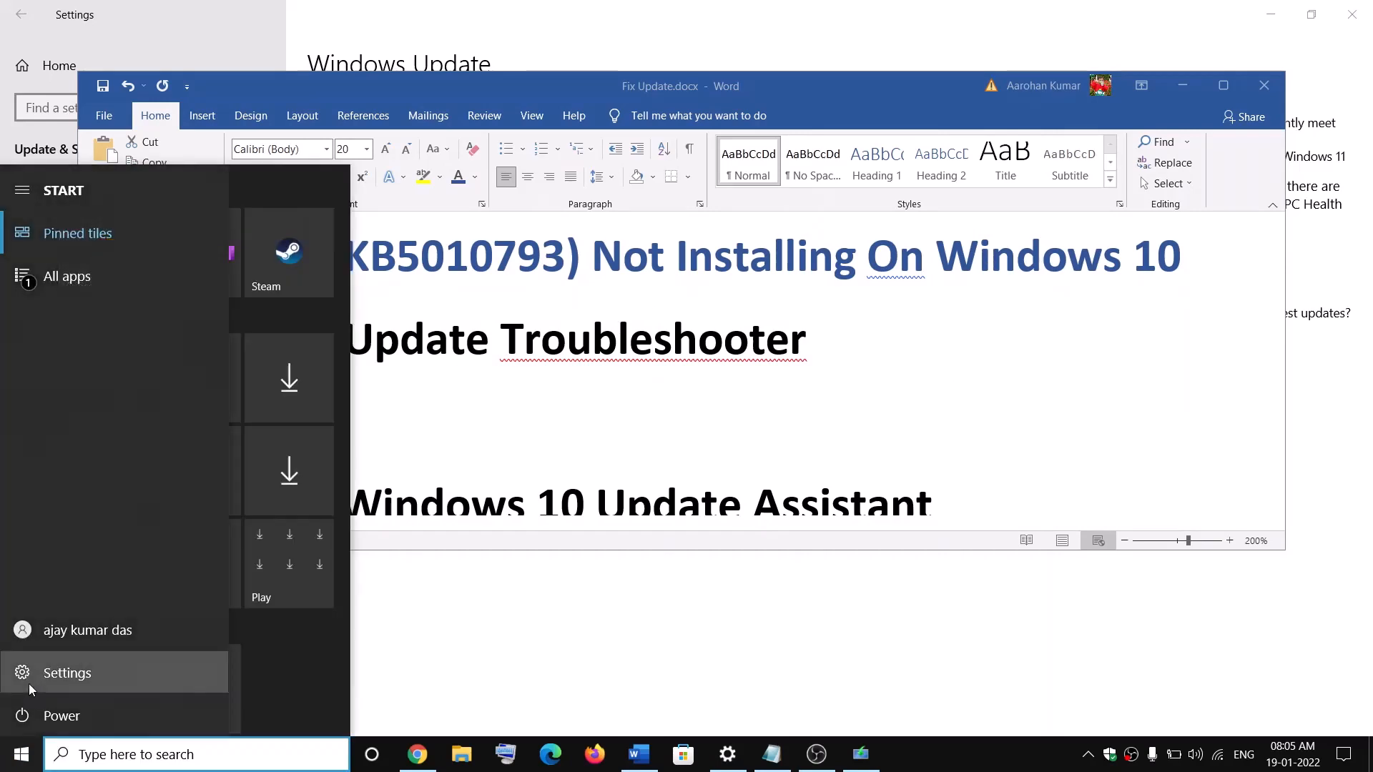
{"action": "left_click", "coordinate": [38, 661]}
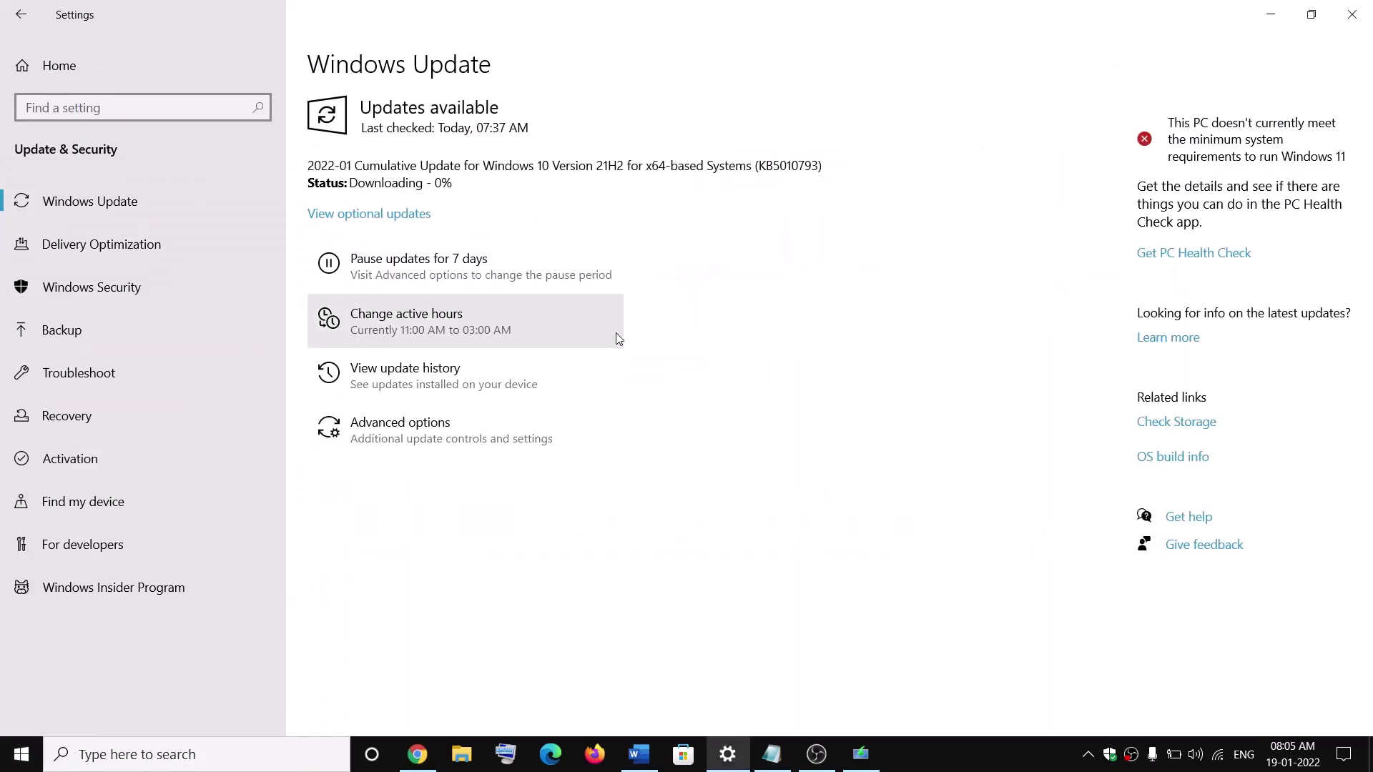
{"action": "left_click", "coordinate": [60, 66]}
Go to Update & Security > Troubleshoot > Additional troubleshooters and expand Windows Update
{"action": "left_click", "coordinate": [677, 510]}
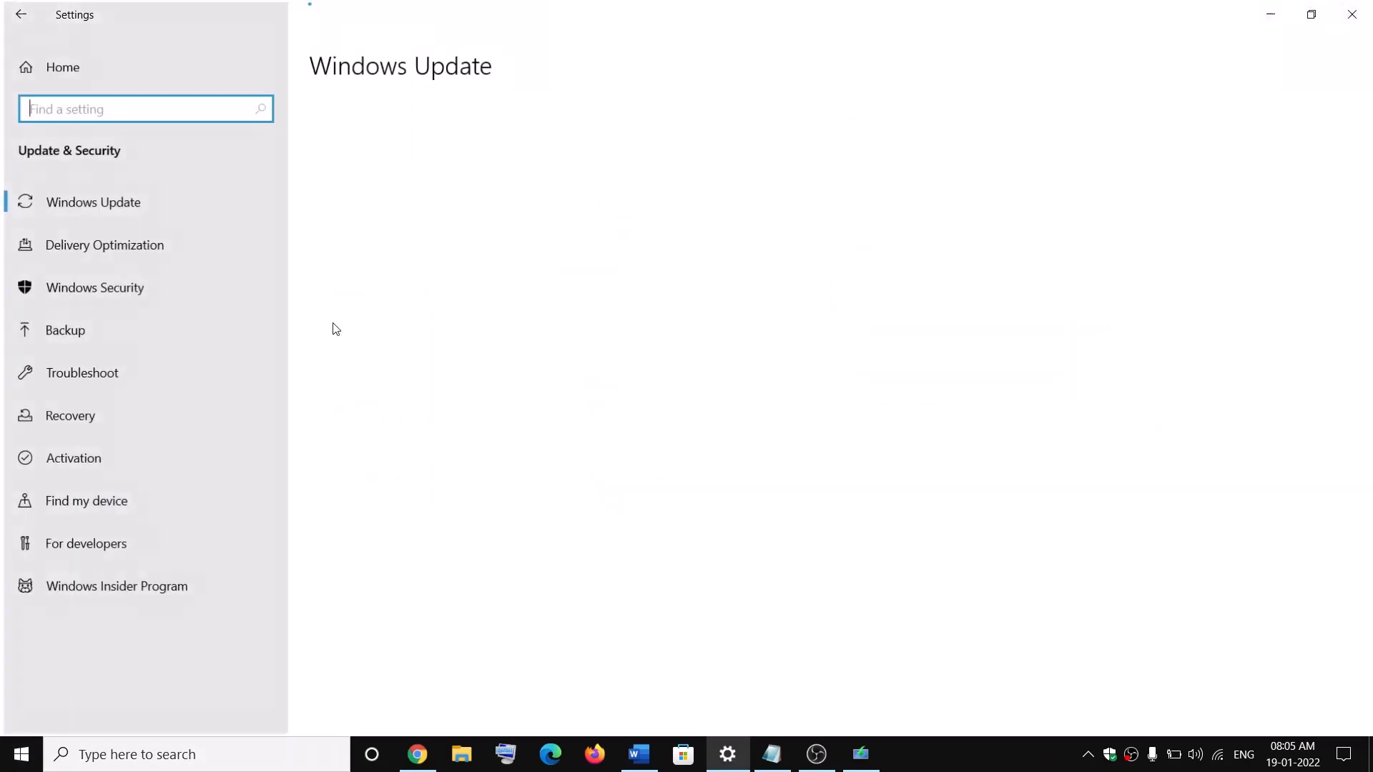
{"action": "left_click", "coordinate": [78, 372]}
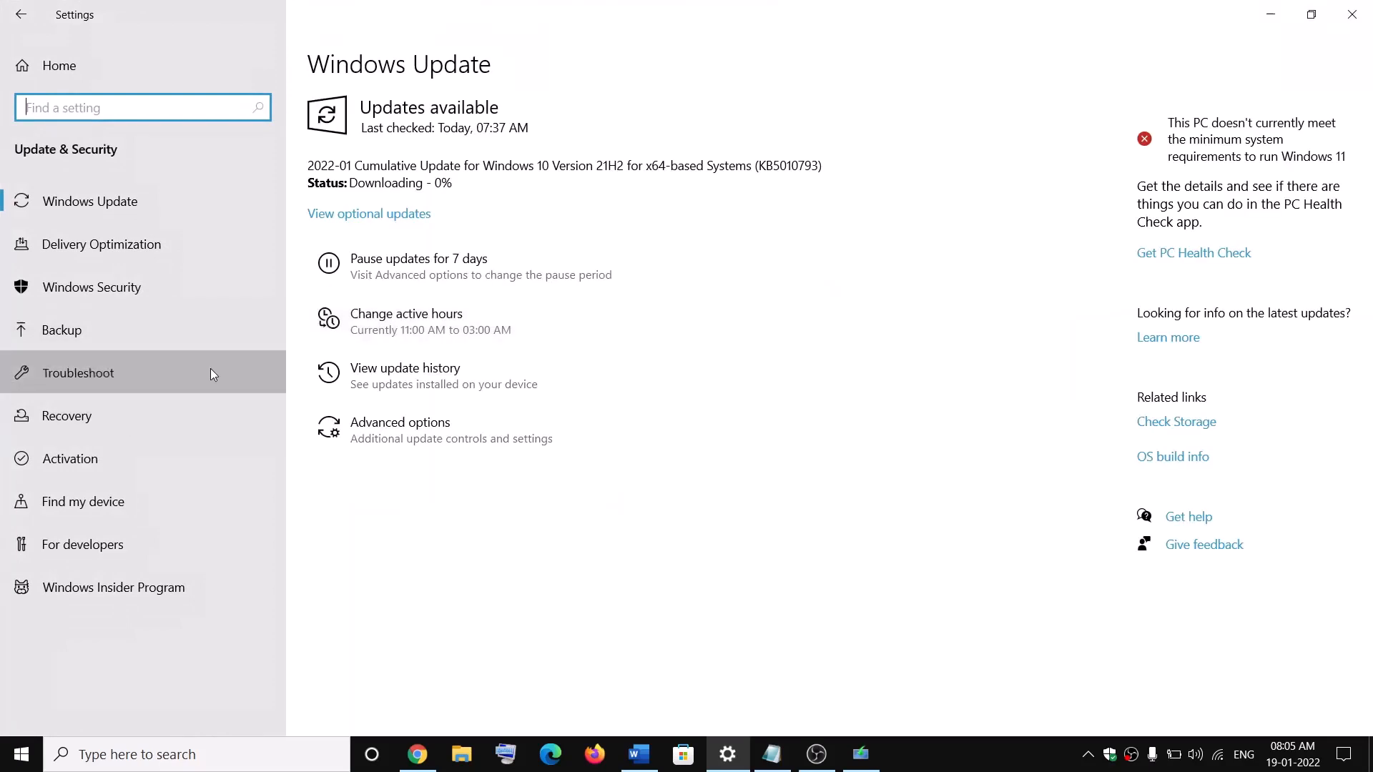
{"action": "left_click", "coordinate": [365, 472]}
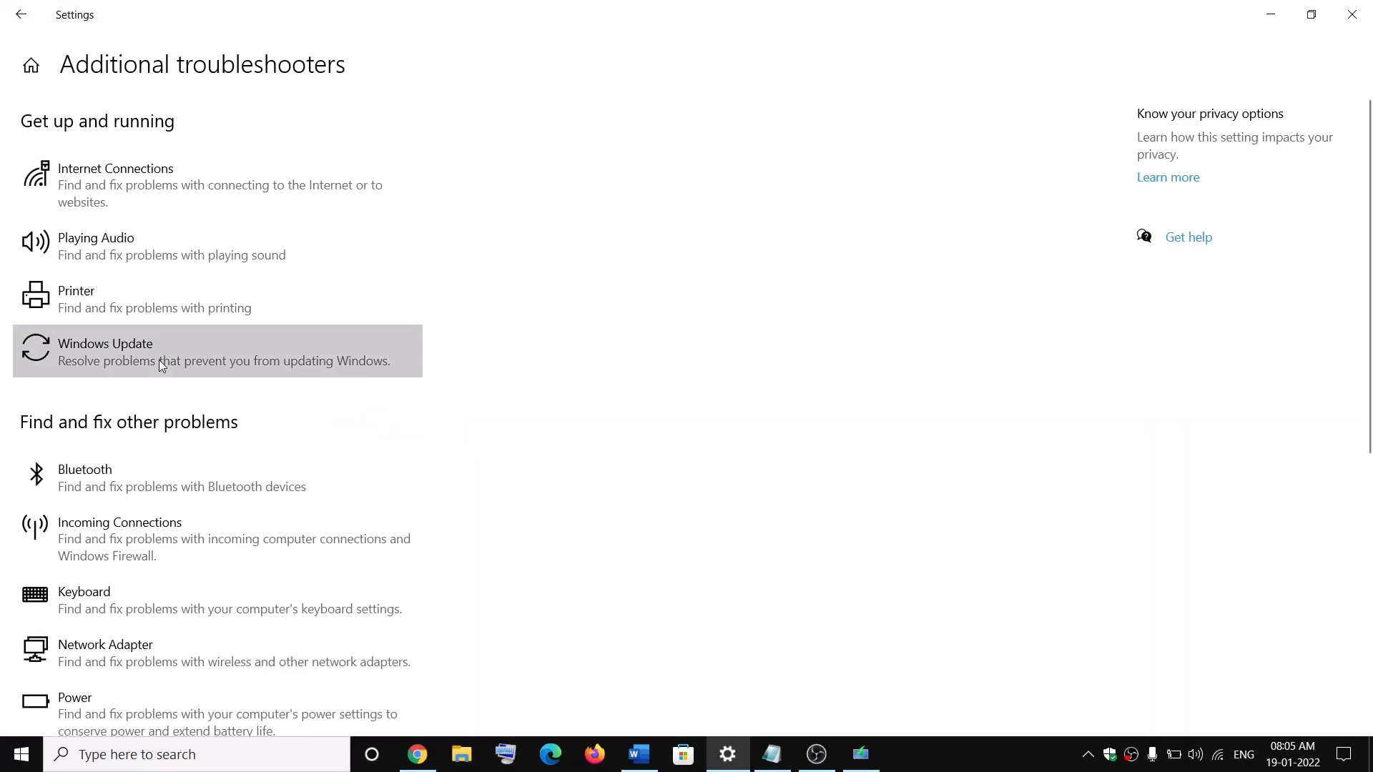
{"action": "left_click", "coordinate": [159, 360]}
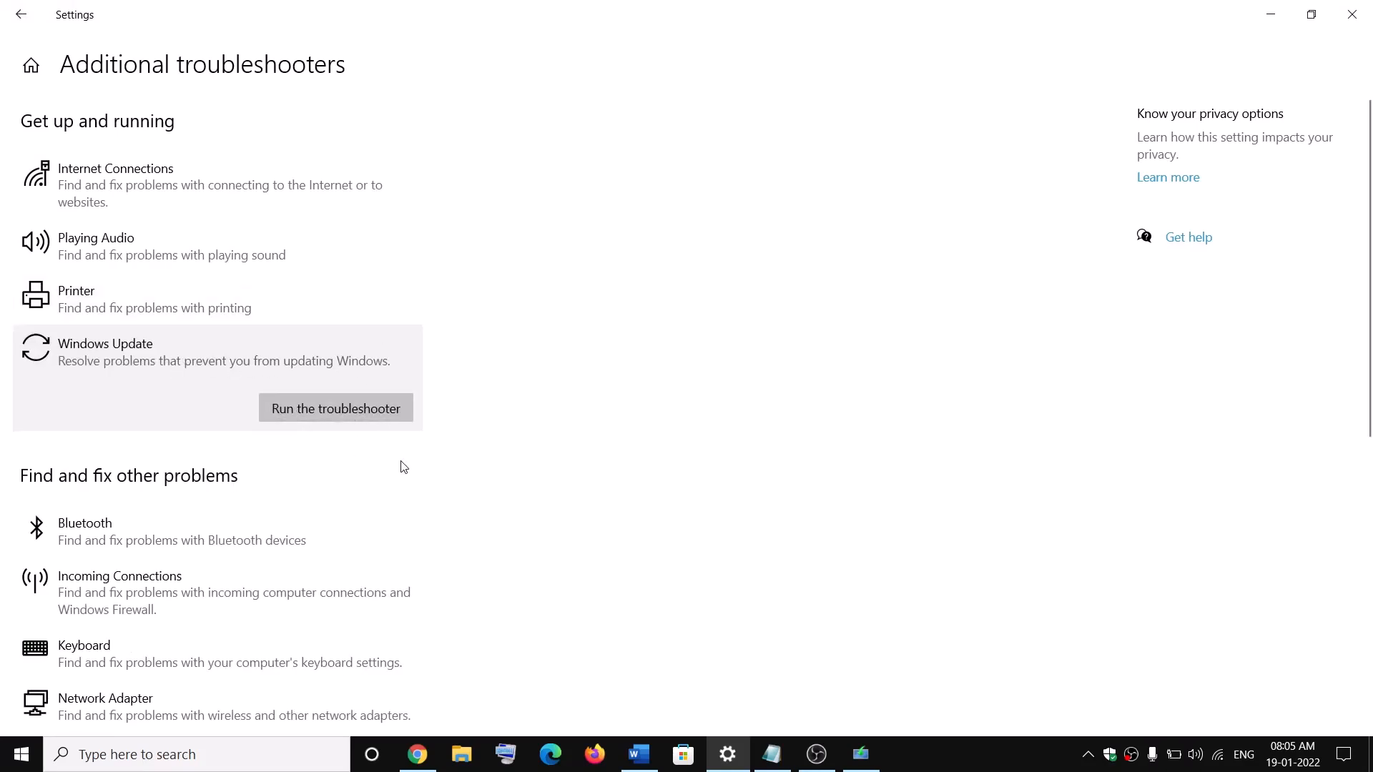
Close Settings and highlight the Step 2 Update Assistant link in Word and on the download page
{"action": "left_click", "coordinate": [1352, 13]}
{"action": "scroll", "coordinate": [367, 393], "scroll_direction": "down", "scroll_amount": 2}
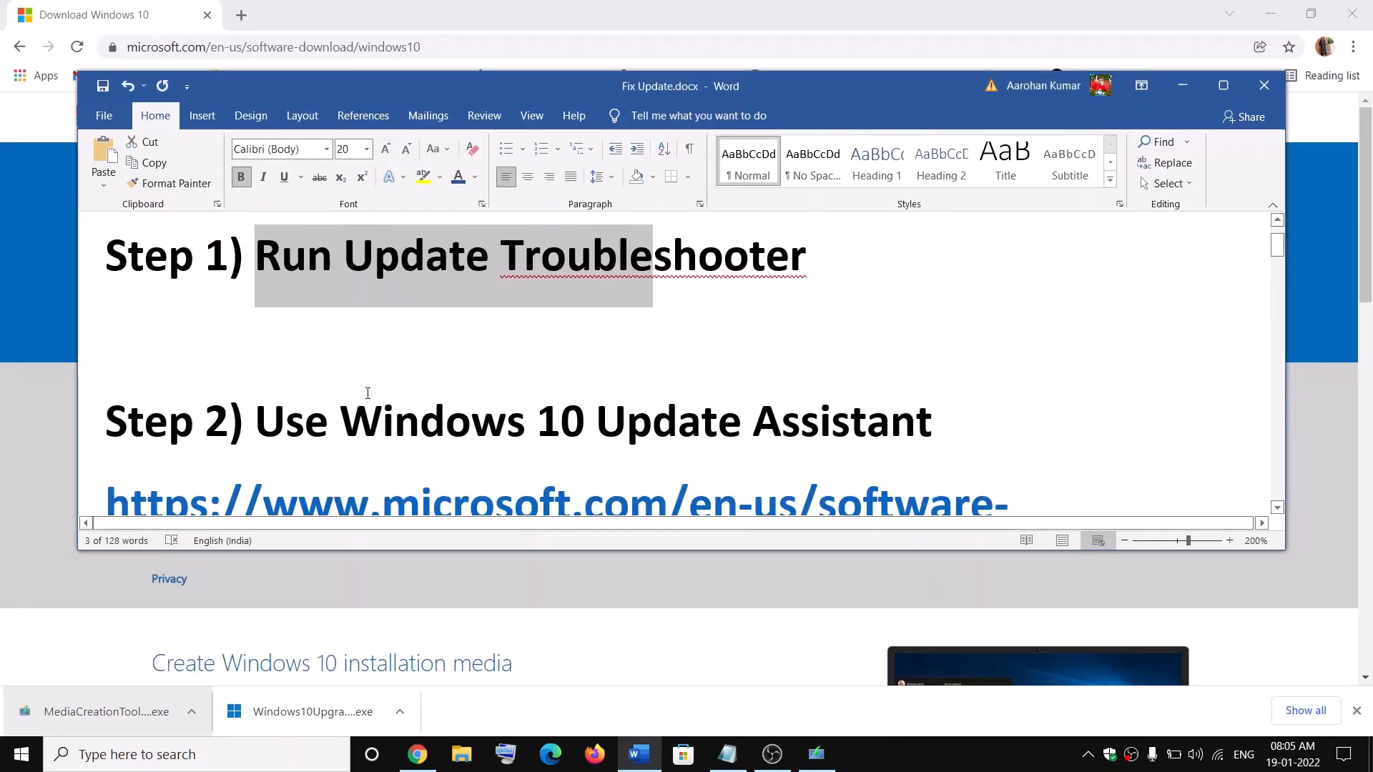
{"action": "scroll", "coordinate": [367, 394], "scroll_direction": "down", "scroll_amount": 1}
{"action": "scroll", "coordinate": [377, 386], "scroll_direction": "down", "scroll_amount": 1}
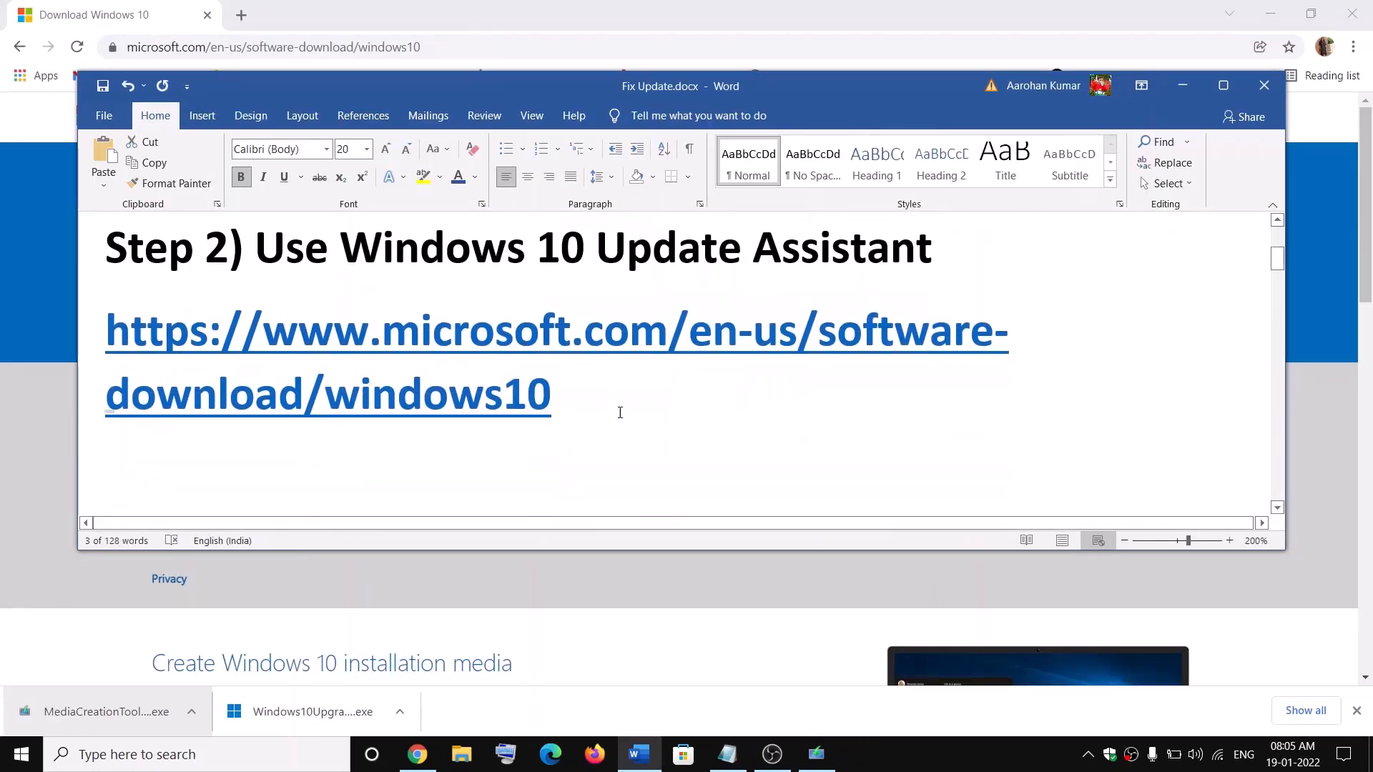
{"action": "scroll", "coordinate": [619, 412], "scroll_direction": "up", "scroll_amount": 1}
{"action": "left_click_drag", "start_coordinate": [551, 474], "coordinate": [107, 418]}
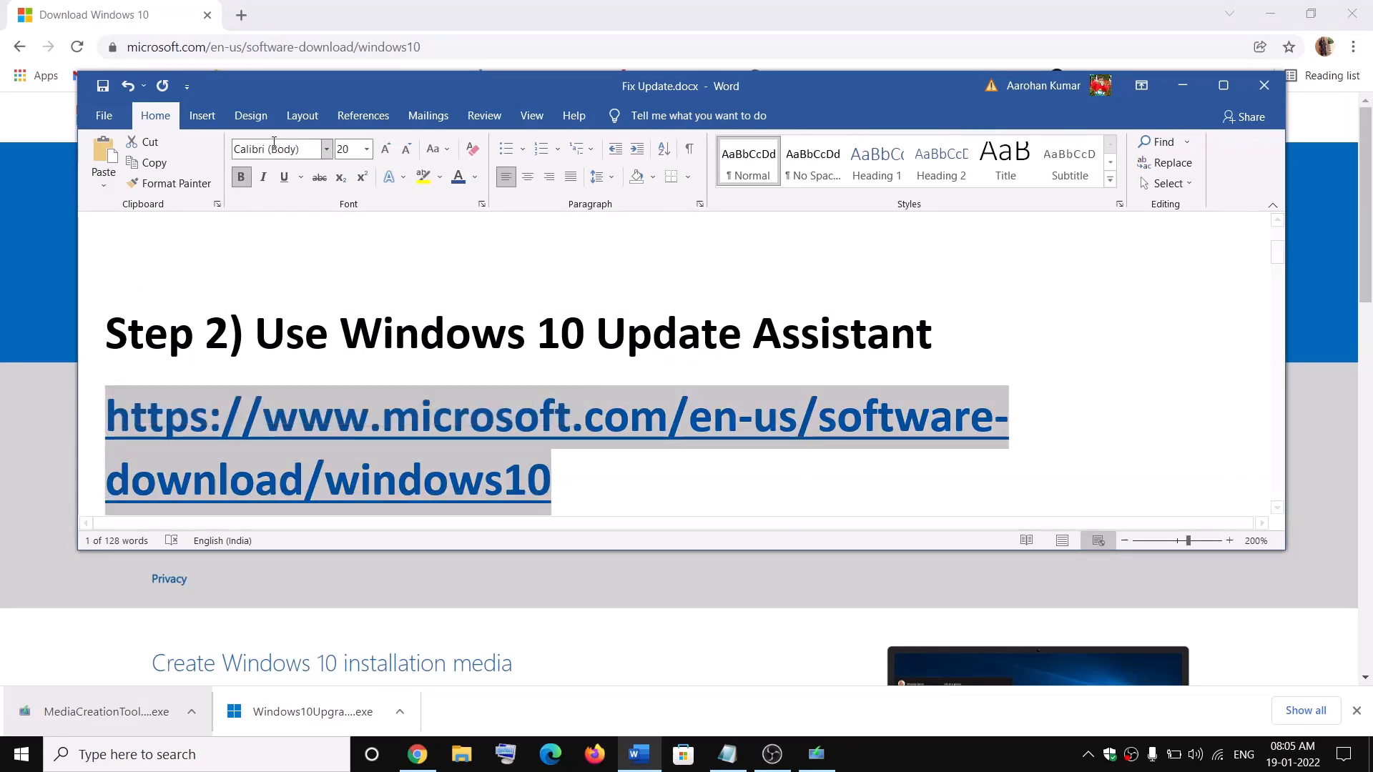
{"action": "left_click", "coordinate": [149, 18]}
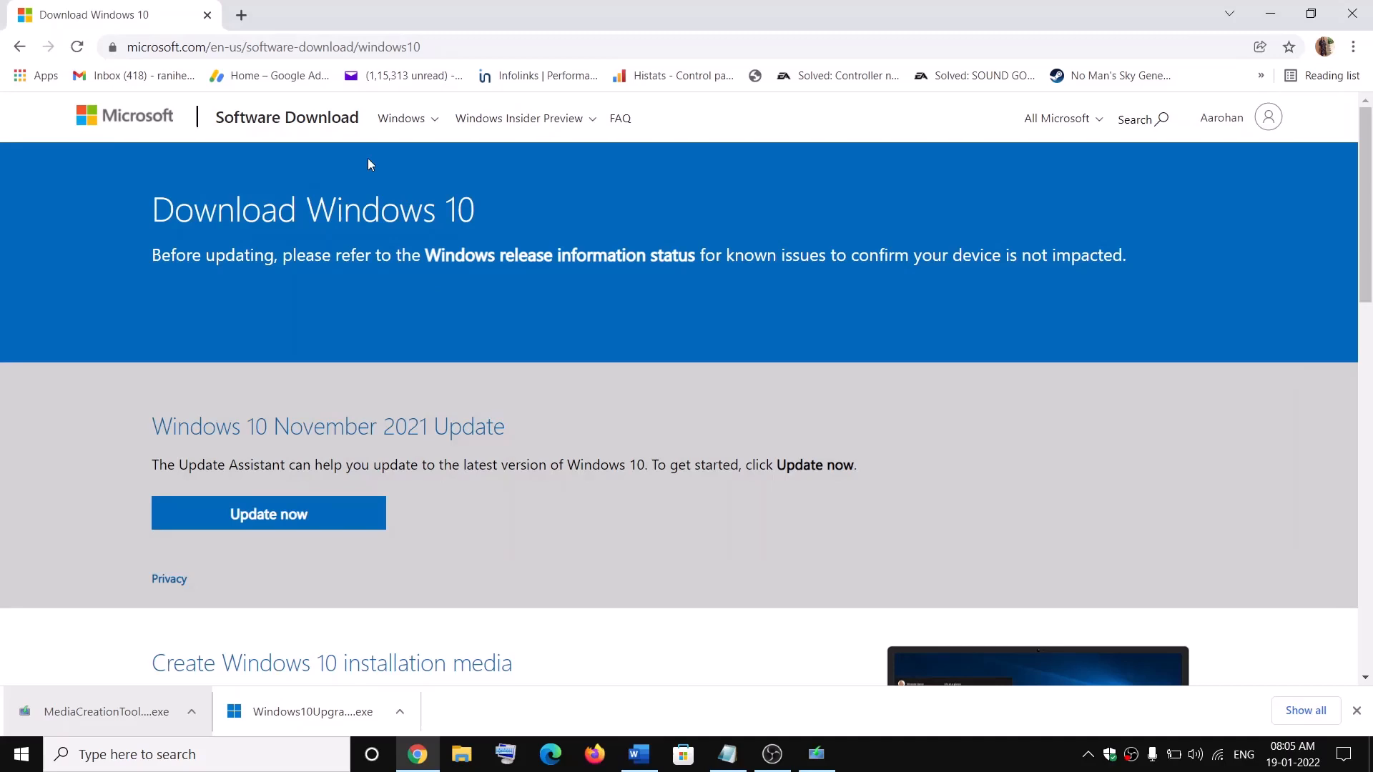
{"action": "scroll", "coordinate": [354, 316], "scroll_direction": "down", "scroll_amount": 1}
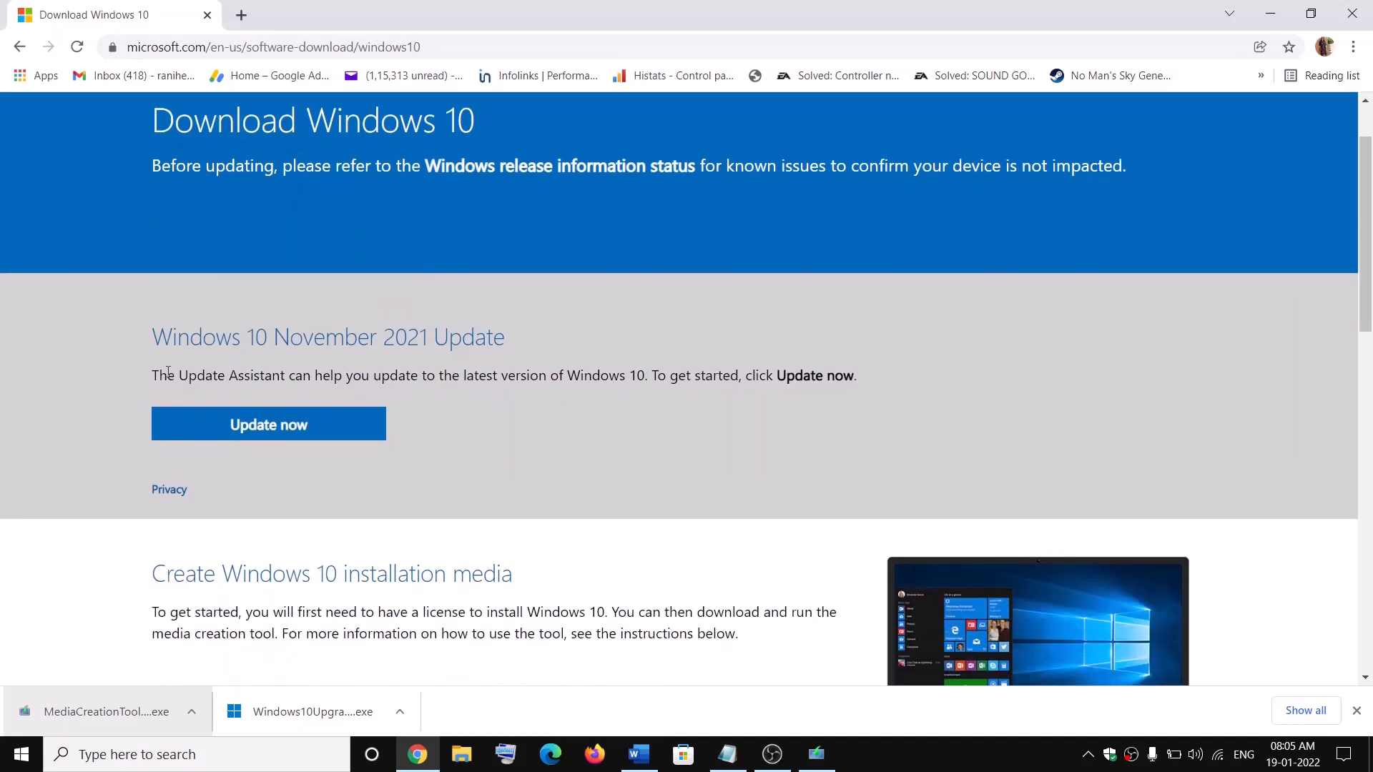
{"action": "left_click_drag", "start_coordinate": [181, 375], "coordinate": [281, 375]}
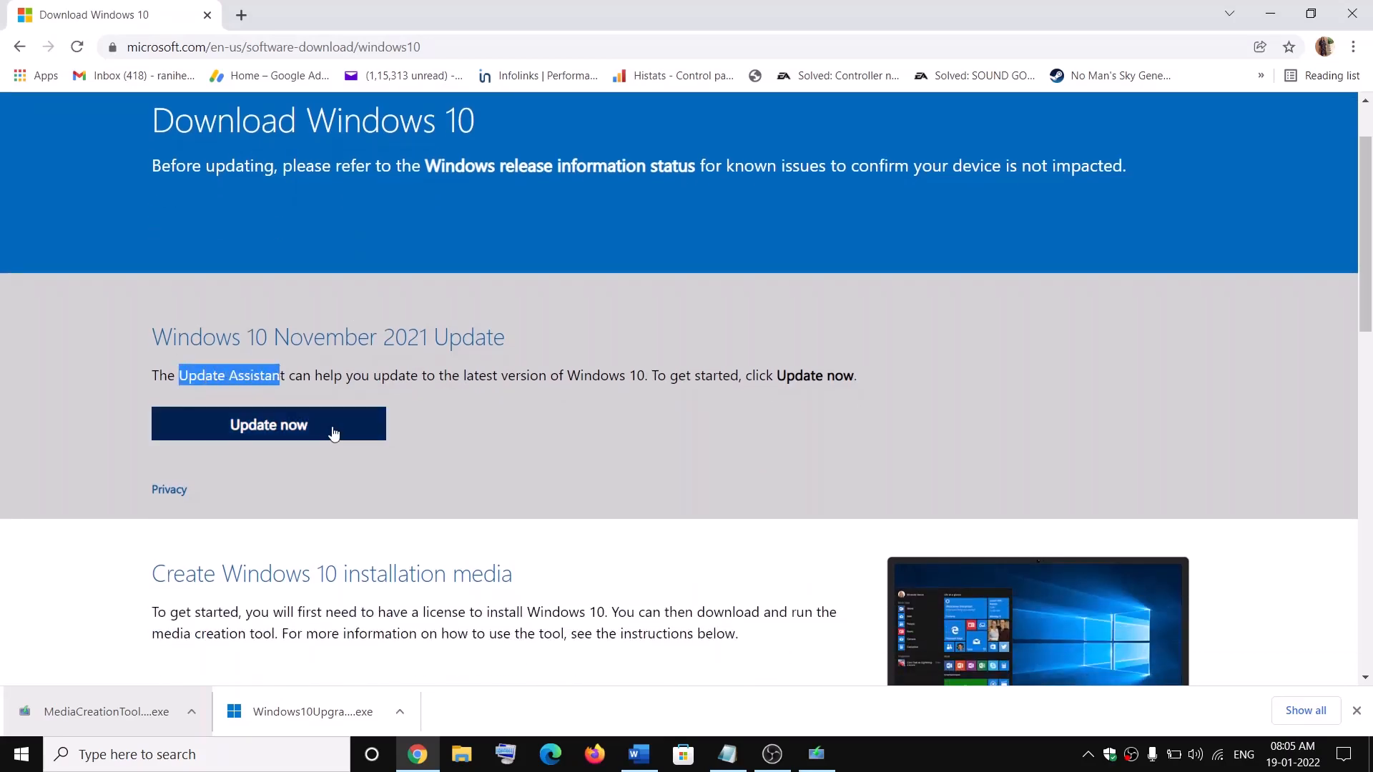
Launch the downloaded Windows10Upgrade exe so Update Assistant starts checking
{"action": "left_click", "coordinate": [257, 723]}
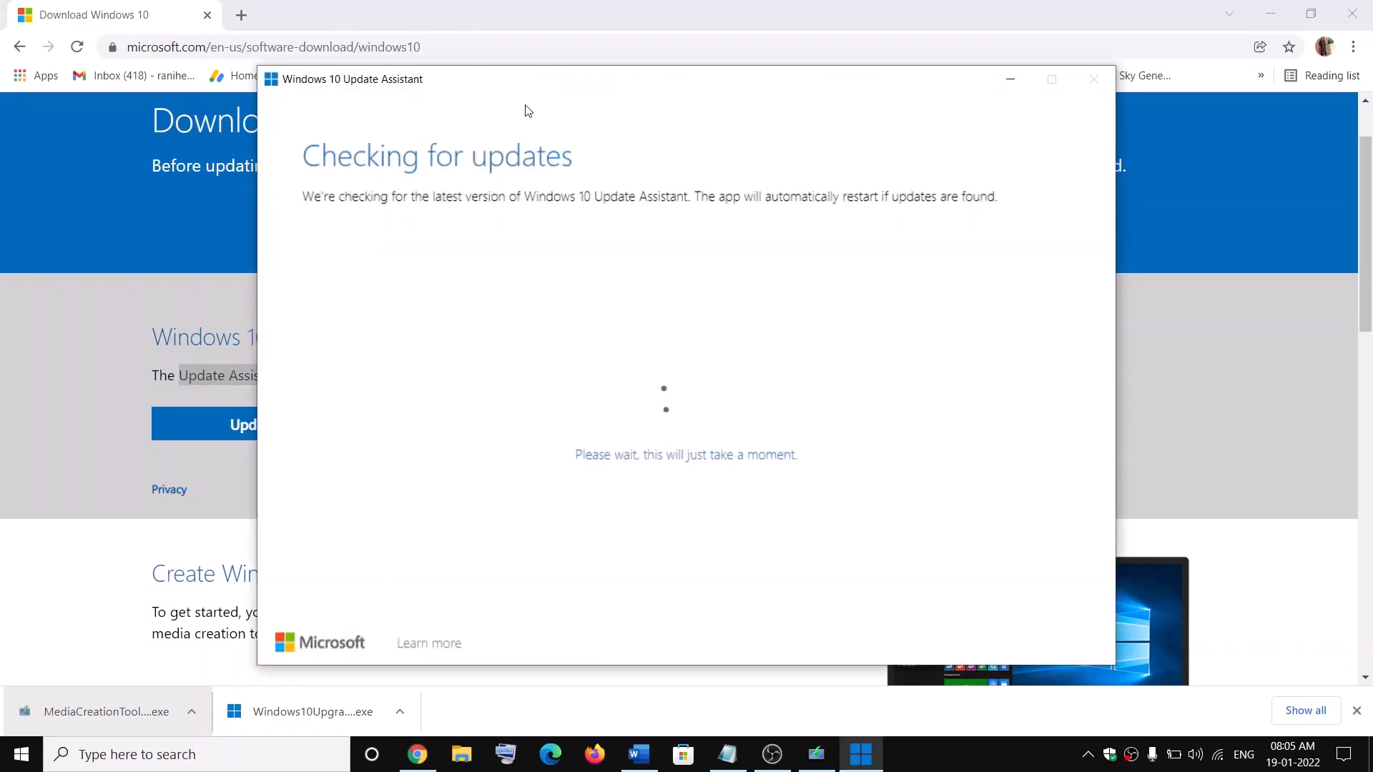
{"action": "left_click_drag", "start_coordinate": [459, 96], "coordinate": [462, 131]}
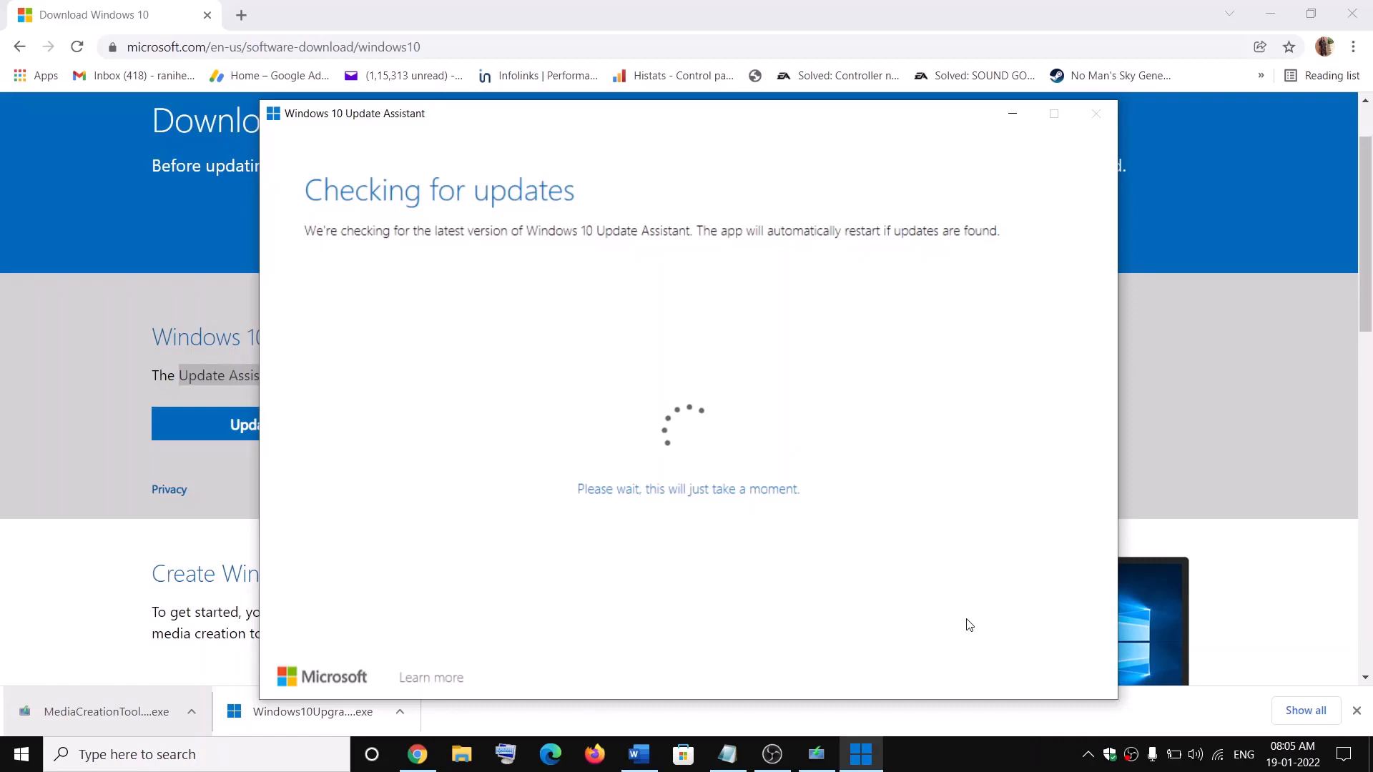
Exit the finished Update Assistant and return to the Word notes
{"action": "left_click", "coordinate": [638, 758]}
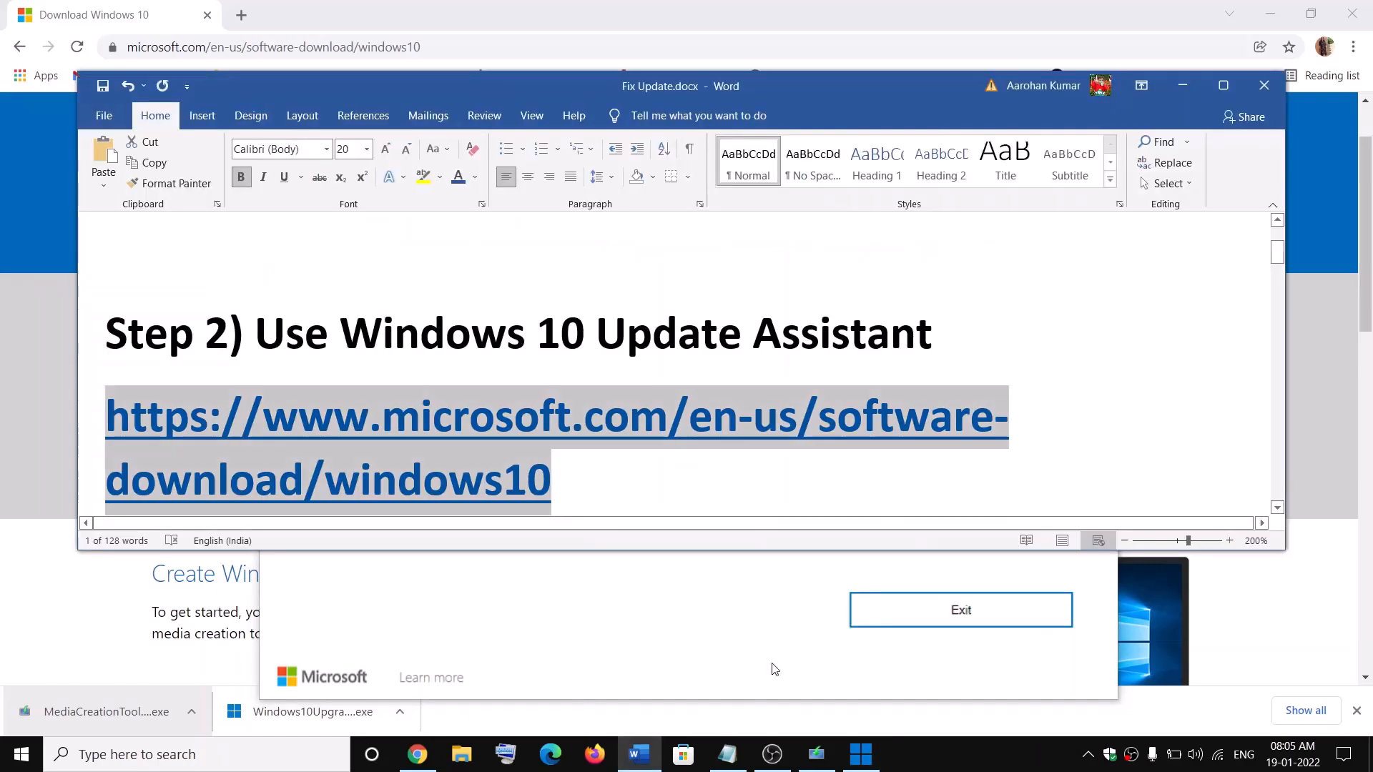
{"action": "left_click", "coordinate": [773, 669]}
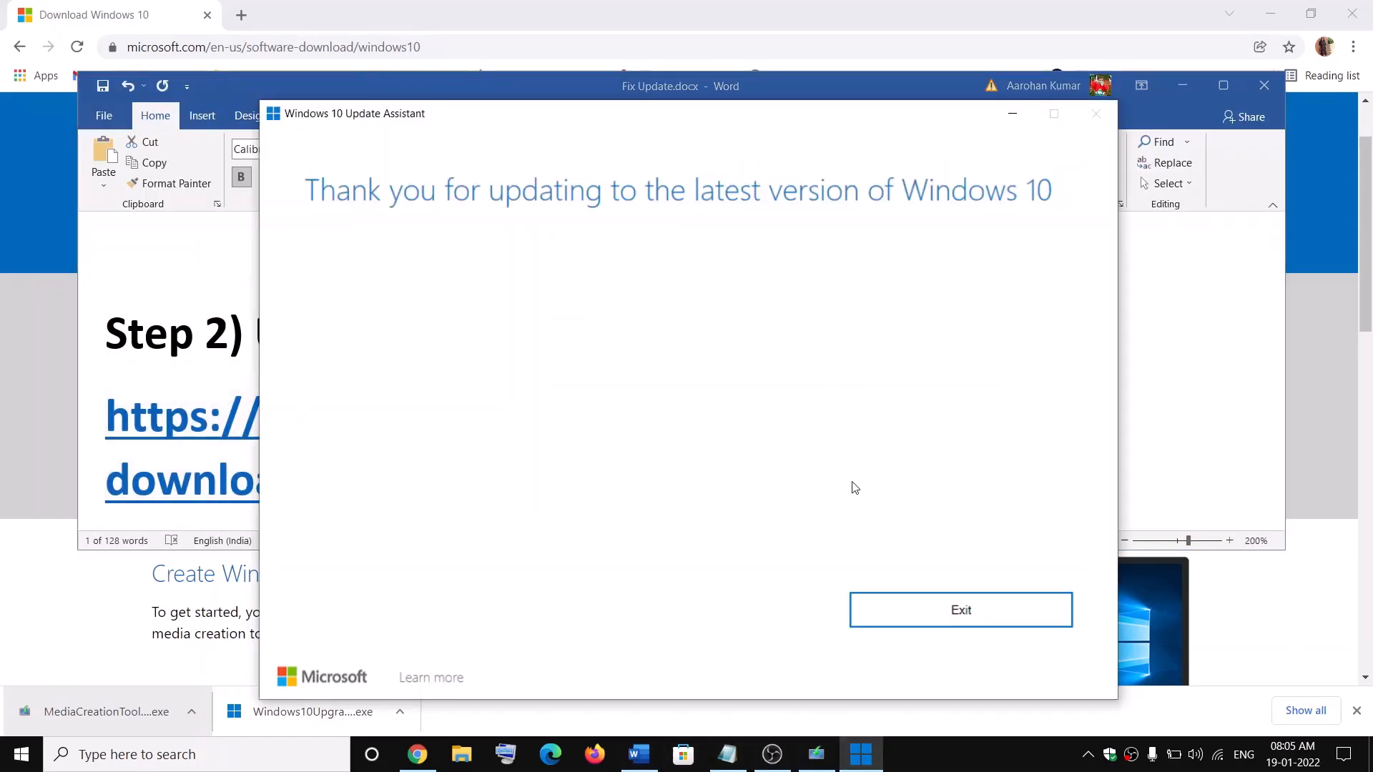
{"action": "left_click", "coordinate": [962, 610]}
{"action": "scroll", "coordinate": [417, 399], "scroll_direction": "down", "scroll_amount": 1}
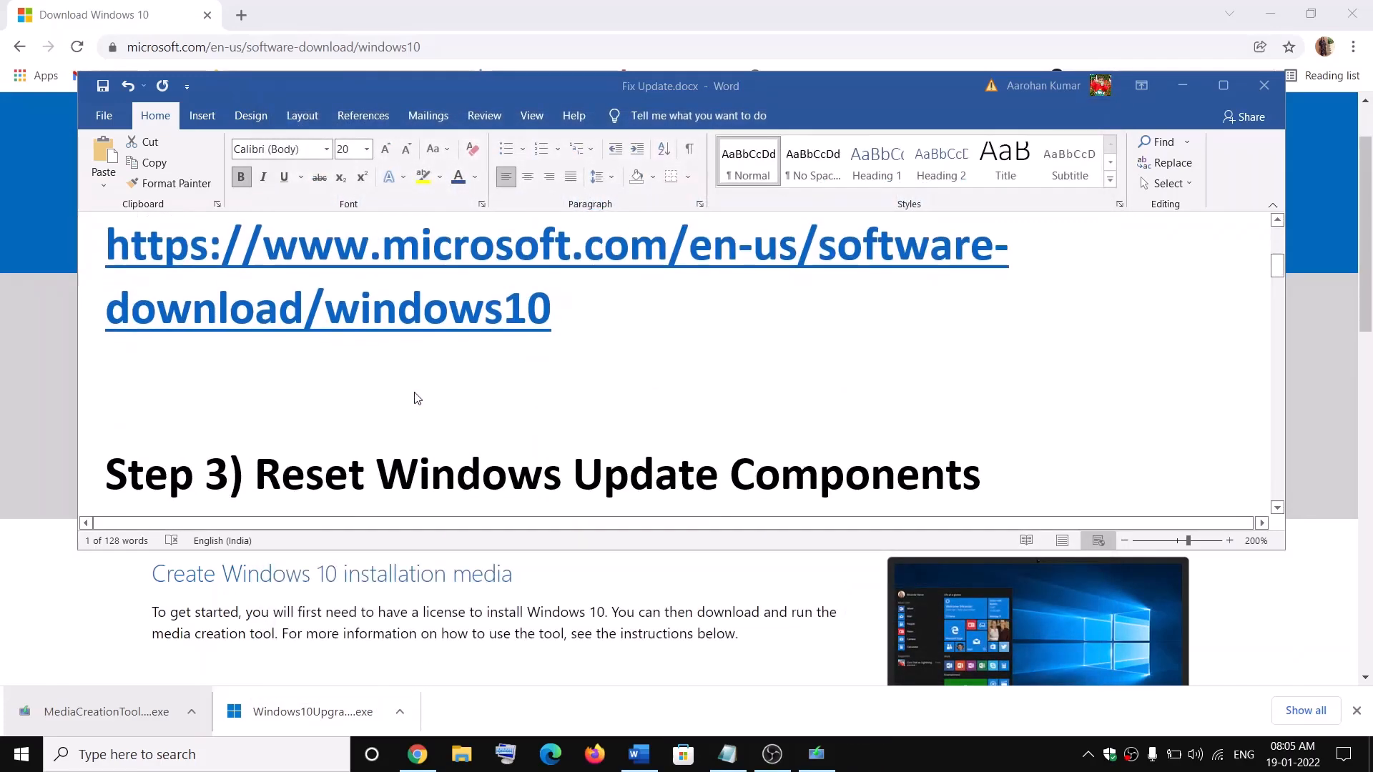
{"action": "scroll", "coordinate": [417, 399], "scroll_direction": "down", "scroll_amount": 1}
{"action": "scroll", "coordinate": [417, 399], "scroll_direction": "down", "scroll_amount": 1}
{"action": "left_click", "coordinate": [326, 400]}
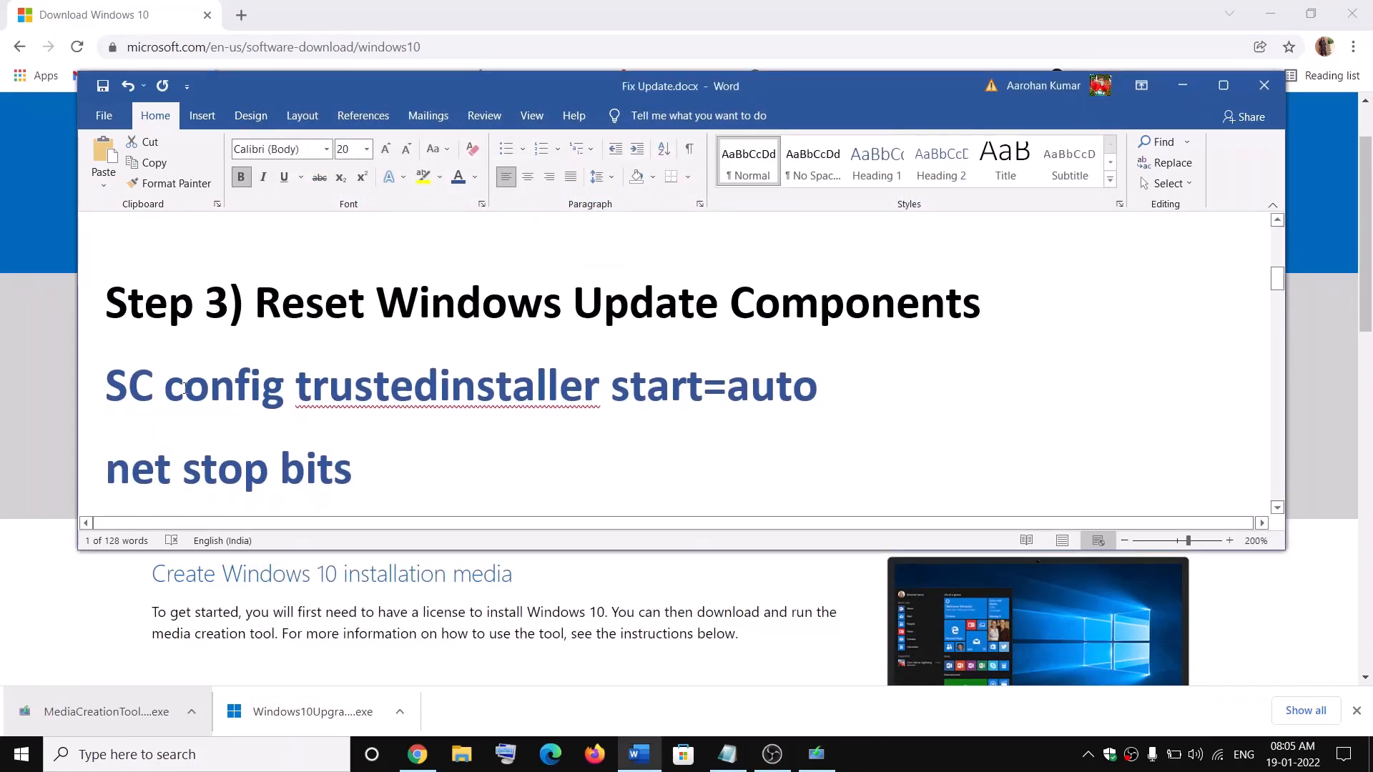
Copy the Step 3 Reset Windows Update Components commands and start a Windows search
{"action": "mouse_move", "coordinate": [106, 384]}
{"action": "left_mouse_down"}
{"action": "mouse_move", "coordinate": [320, 580]}
{"action": "mouse_move", "coordinate": [438, 536]}
{"action": "left_mouse_up"}
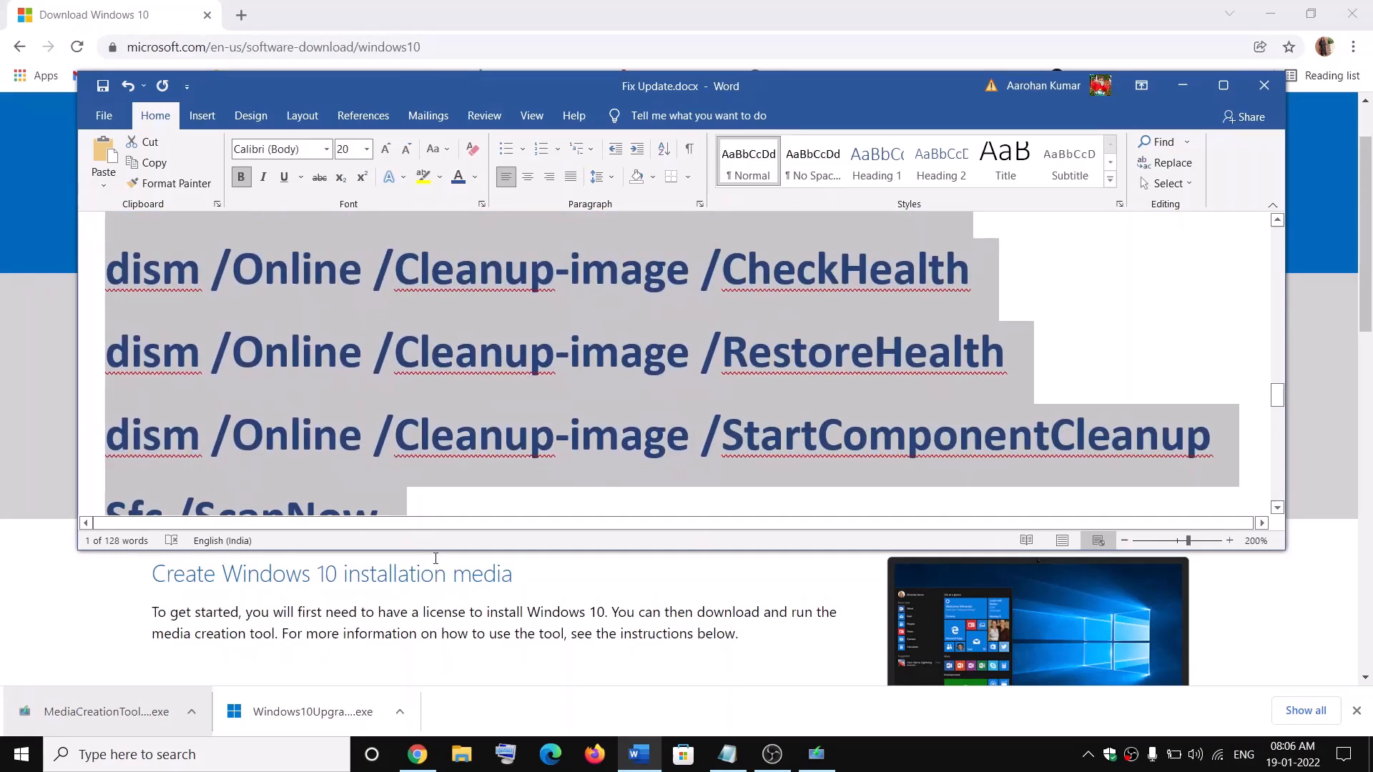
{"action": "scroll", "coordinate": [437, 484], "scroll_direction": "down", "scroll_amount": 2}
{"action": "scroll", "coordinate": [437, 483], "scroll_direction": "up", "scroll_amount": 5}
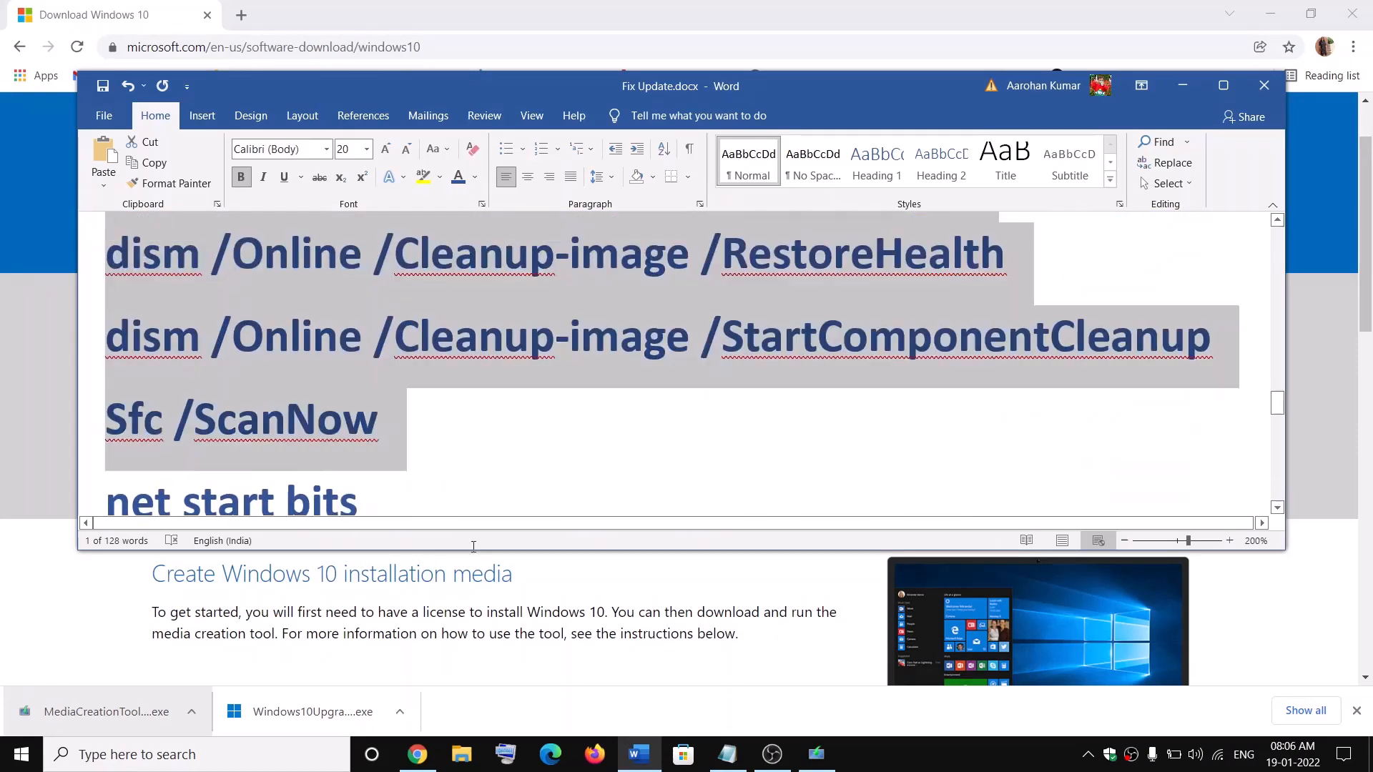
{"action": "scroll", "coordinate": [438, 483], "scroll_direction": "down", "scroll_amount": 3}
{"action": "scroll", "coordinate": [449, 322], "scroll_direction": "down", "scroll_amount": 3}
{"action": "scroll", "coordinate": [449, 321], "scroll_direction": "down", "scroll_amount": 1}
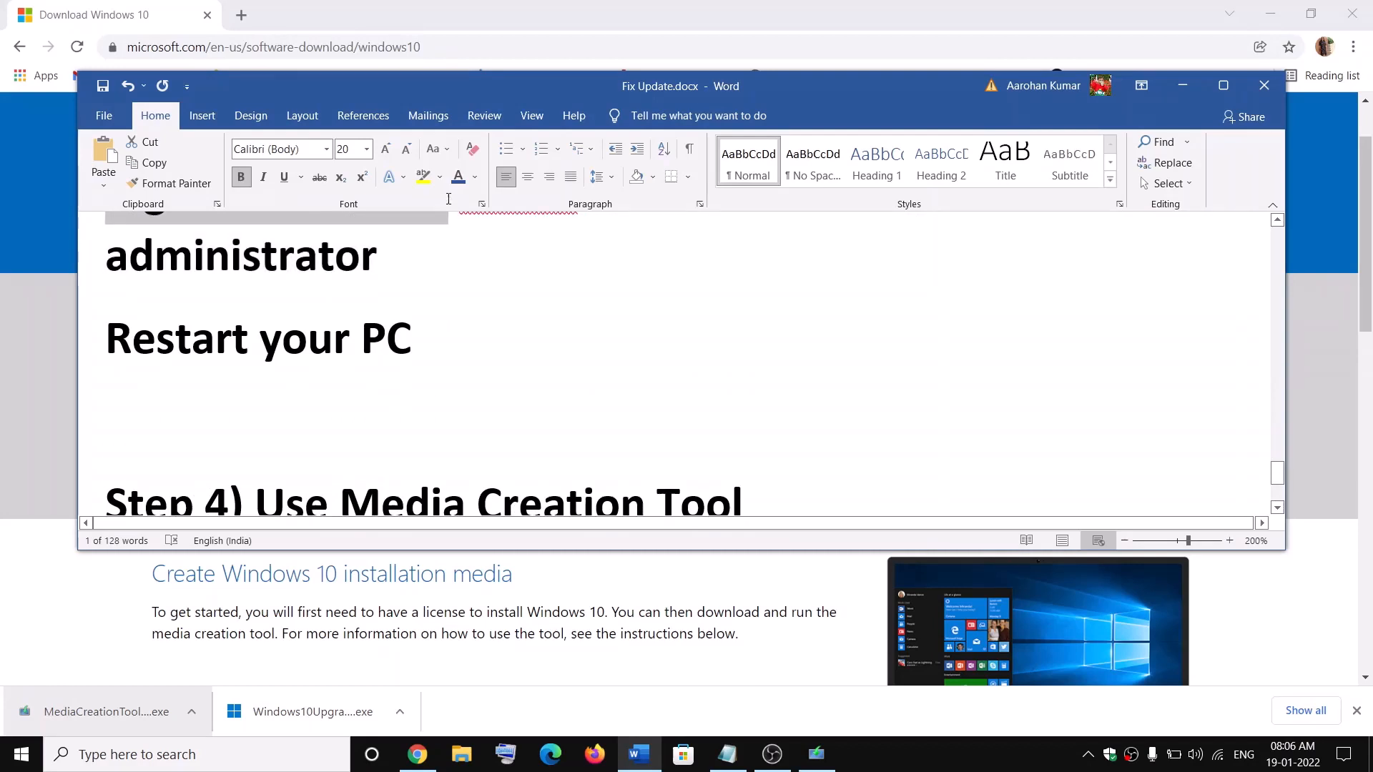
{"action": "scroll", "coordinate": [449, 322], "scroll_direction": "up", "scroll_amount": 2}
{"action": "scroll", "coordinate": [448, 268], "scroll_direction": "up", "scroll_amount": 3}
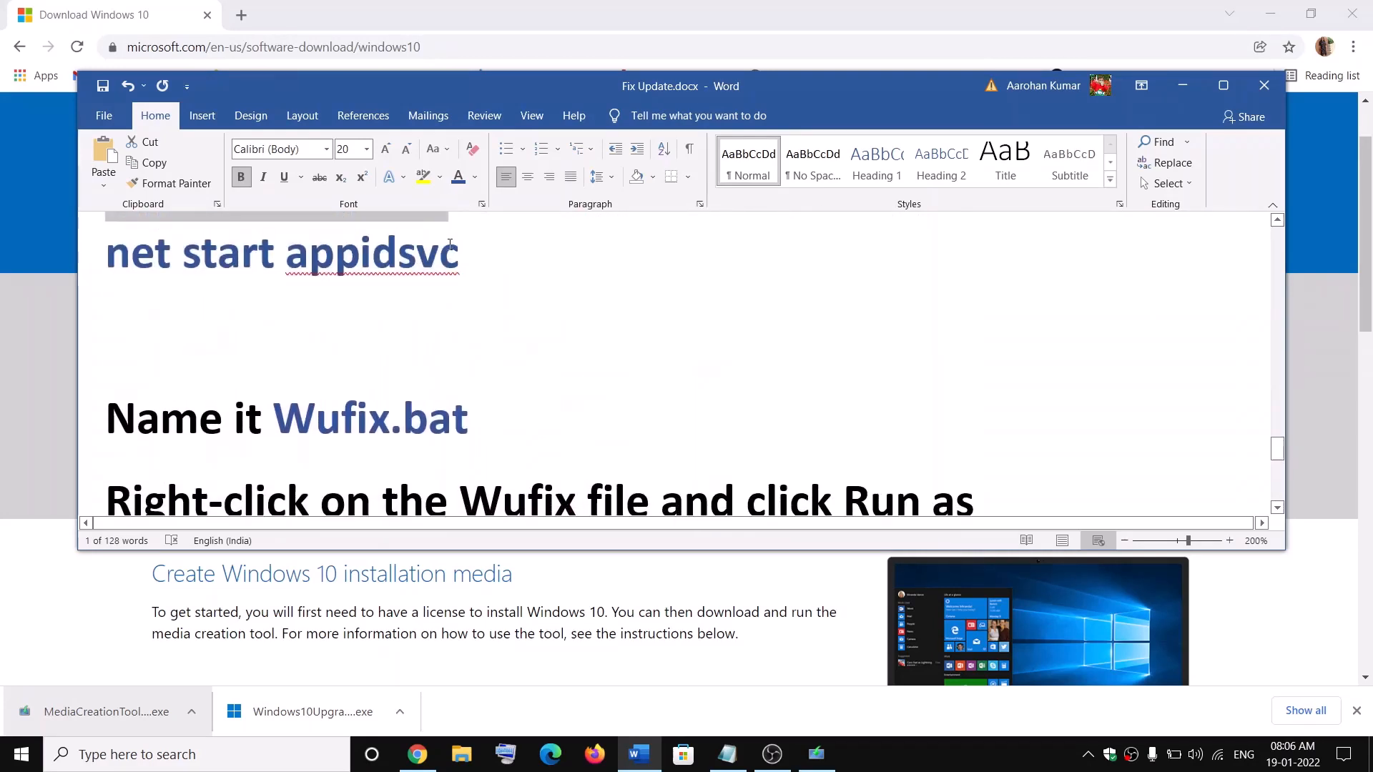
{"action": "right_click", "coordinate": [459, 266]}
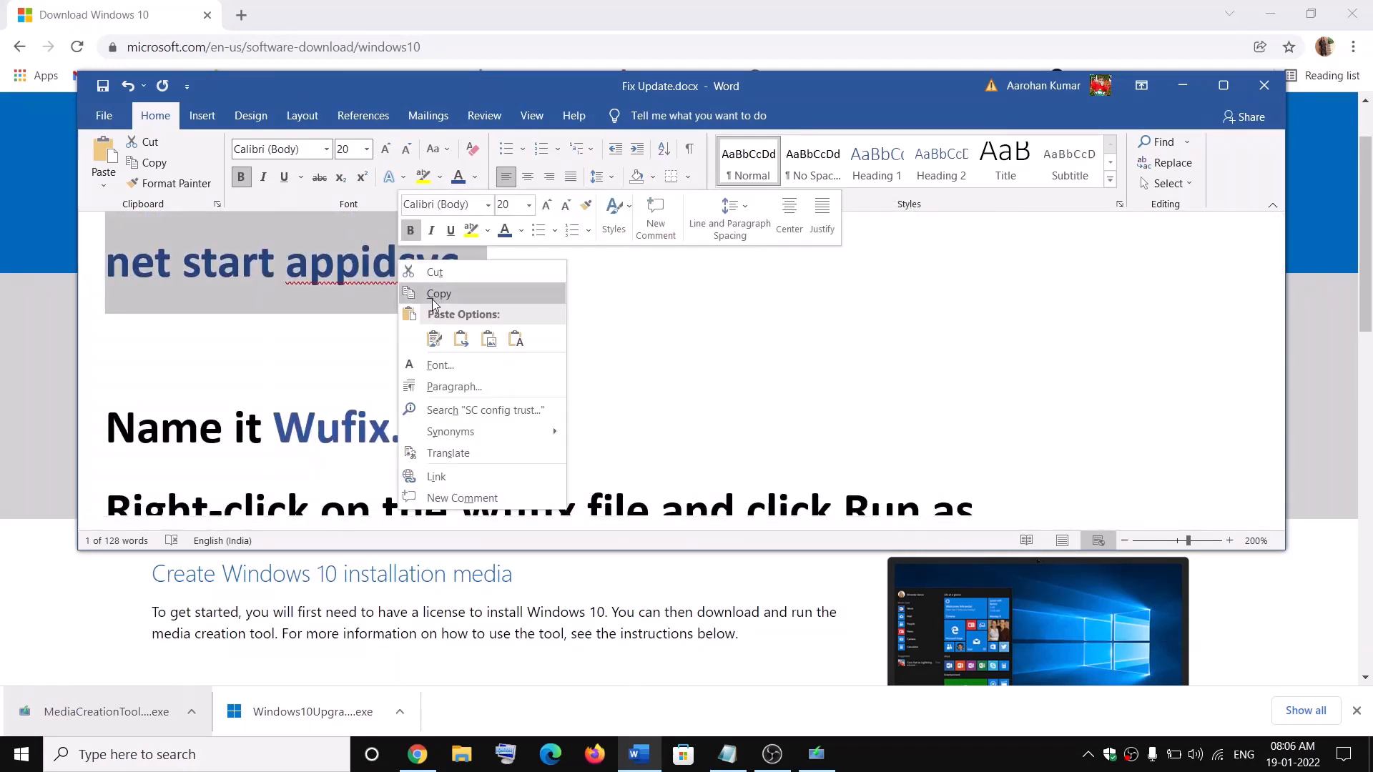
{"action": "left_click", "coordinate": [439, 295]}
{"action": "left_click", "coordinate": [188, 755]}
{"action": "type", "text": "note"}
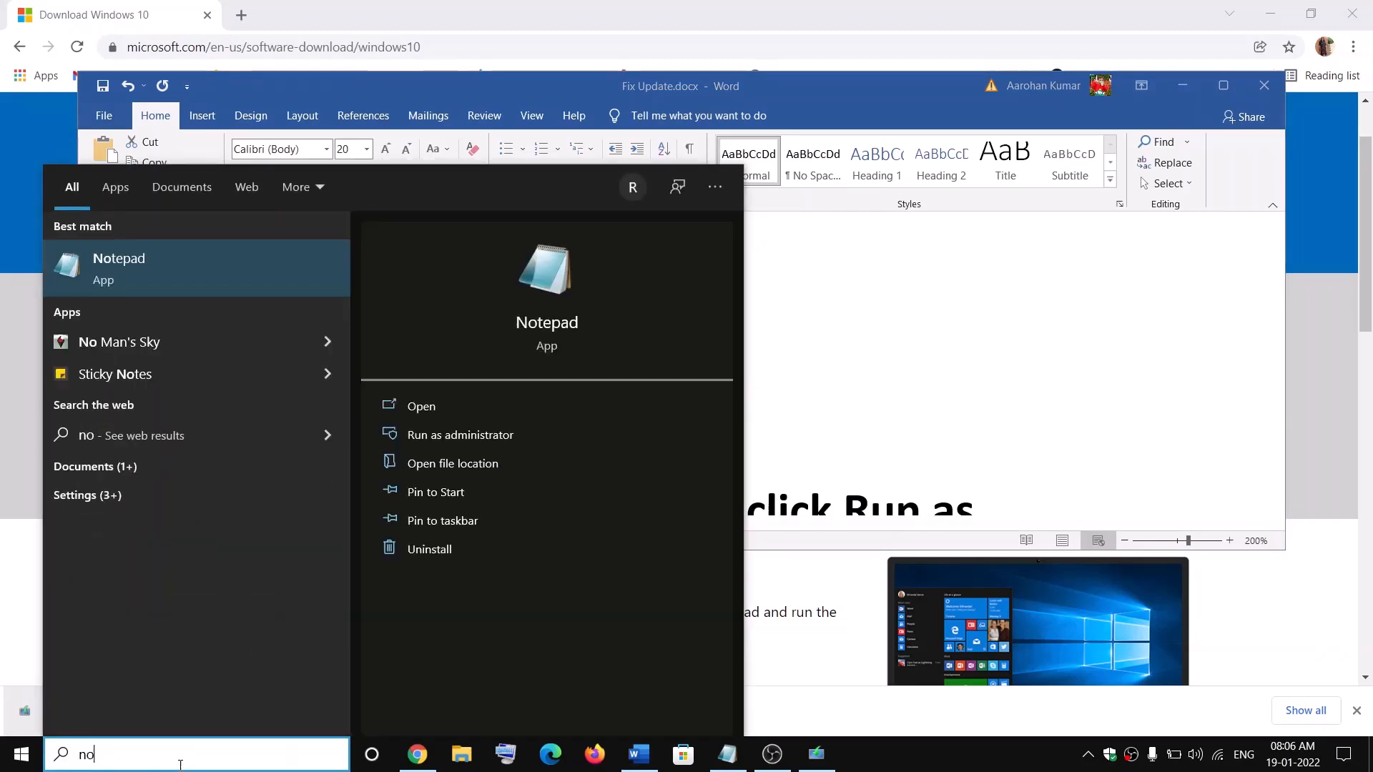
Paste the reset commands into a blank Notepad and begin Save As to the Desktop
{"action": "left_click", "coordinate": [228, 248]}
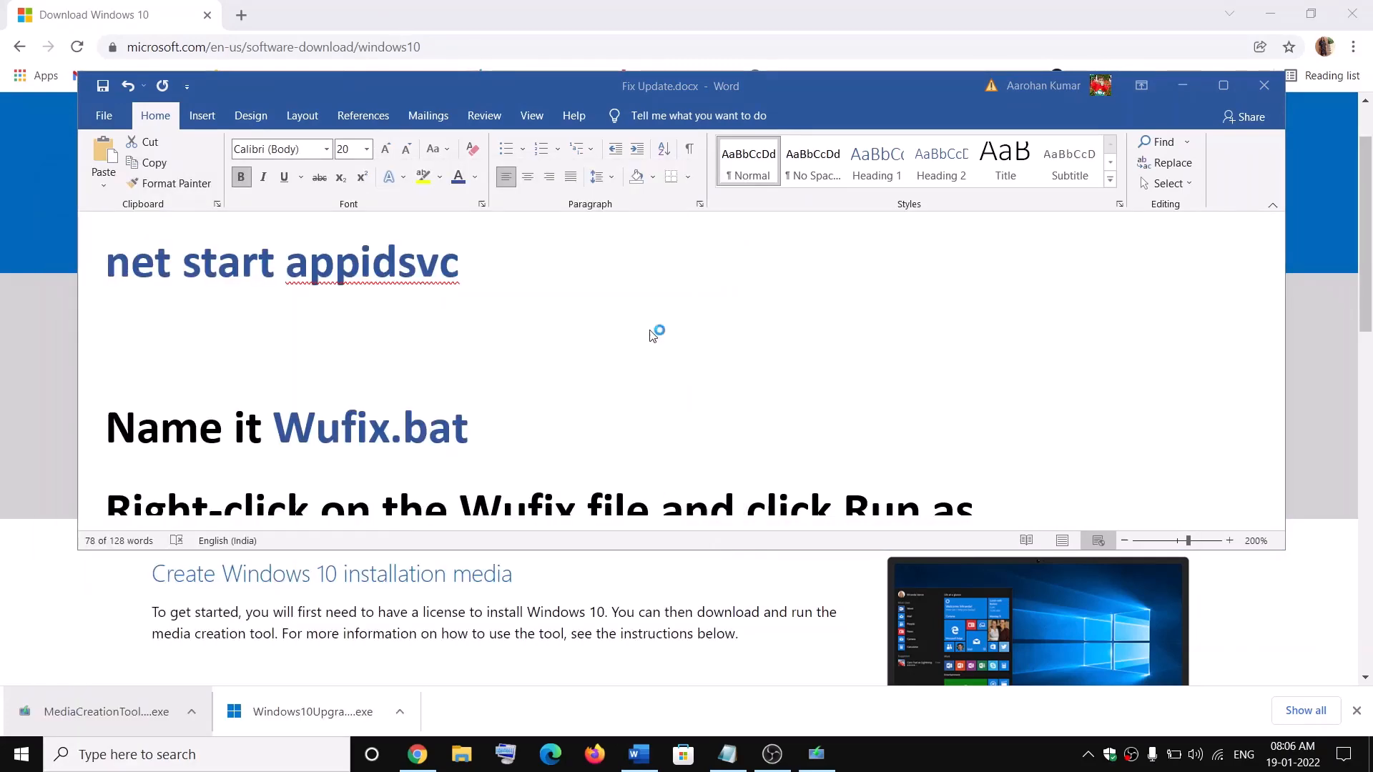
{"action": "right_click", "coordinate": [284, 319]}
{"action": "left_click", "coordinate": [381, 386]}
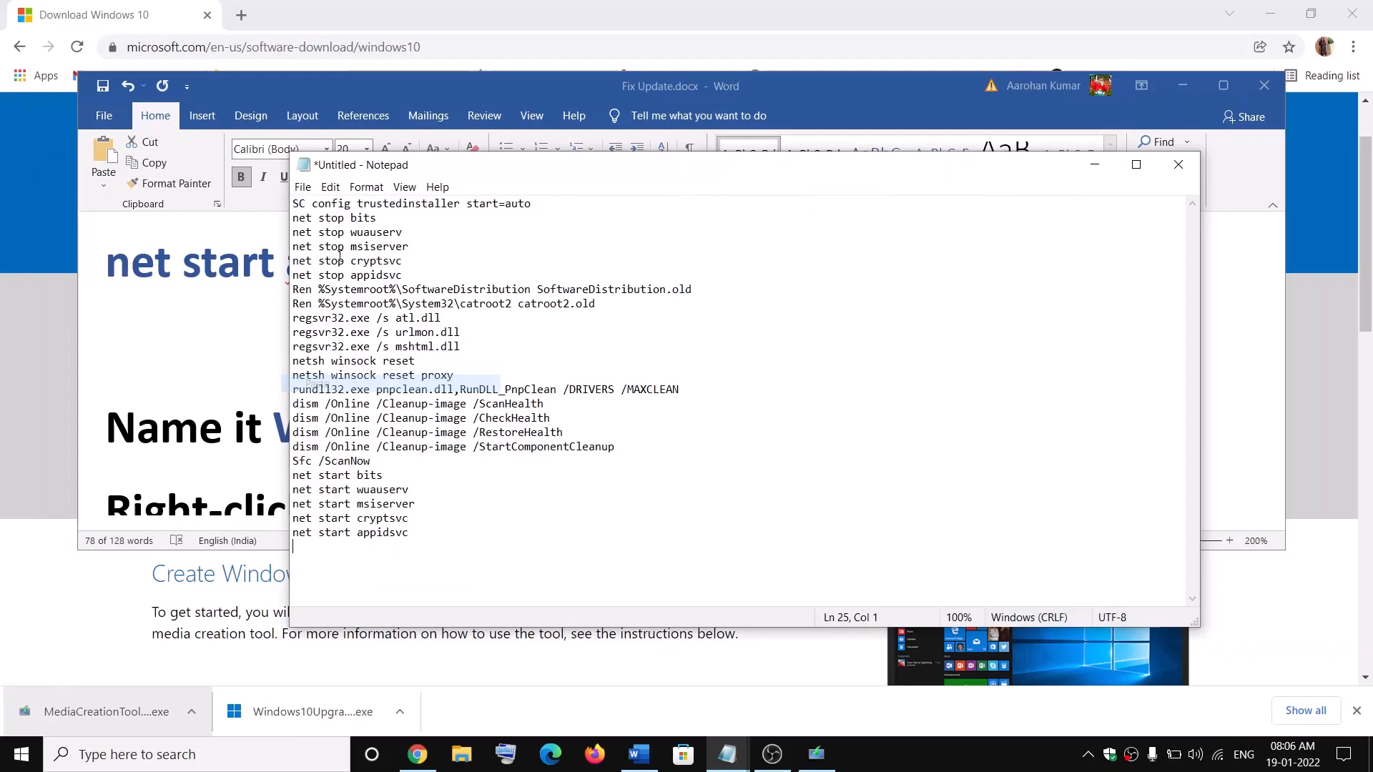
{"action": "left_click", "coordinate": [303, 187]}
{"action": "left_click", "coordinate": [335, 276]}
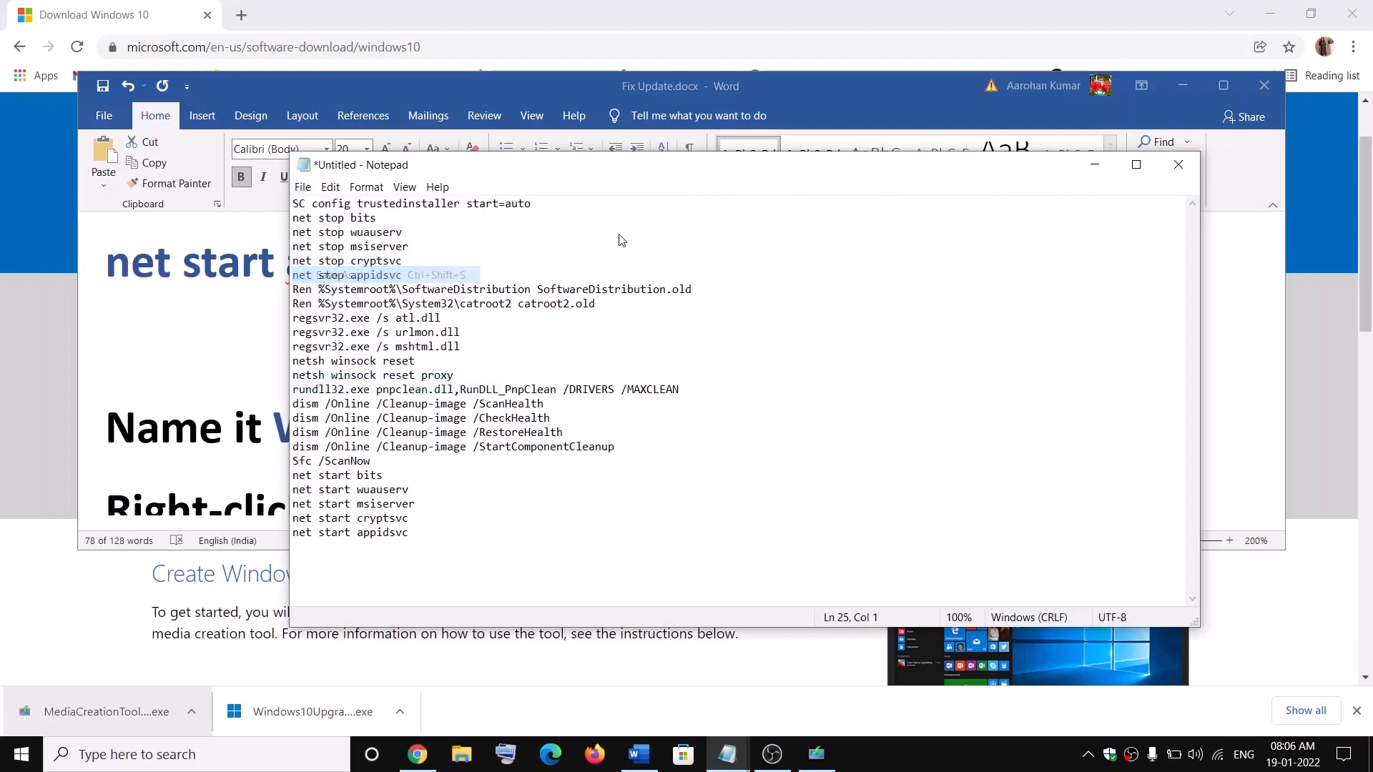
{"action": "scroll", "coordinate": [370, 370], "scroll_direction": "up", "scroll_amount": 3}
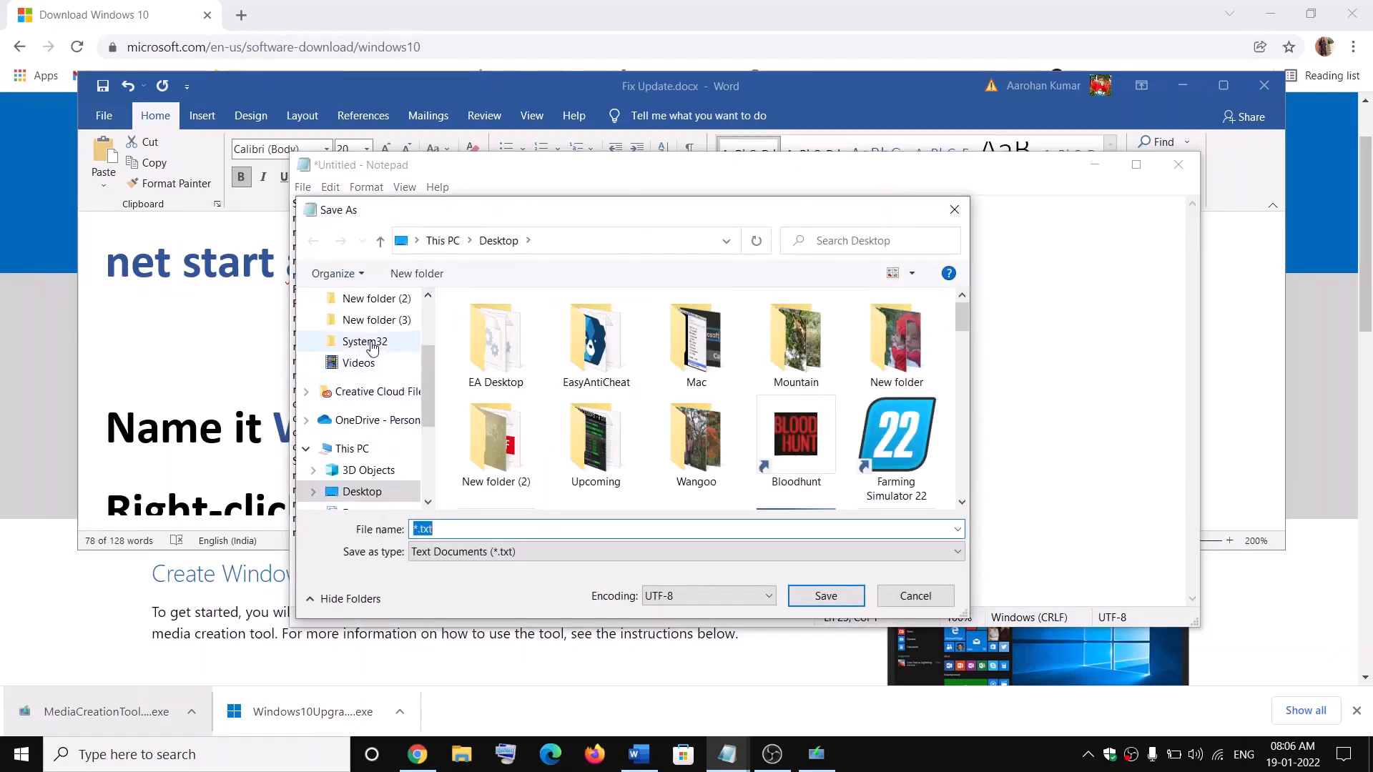
{"action": "left_click", "coordinate": [361, 333]}
Save the script as Wufix.bat with type All Files, then close Notepad
{"action": "left_click", "coordinate": [252, 417]}
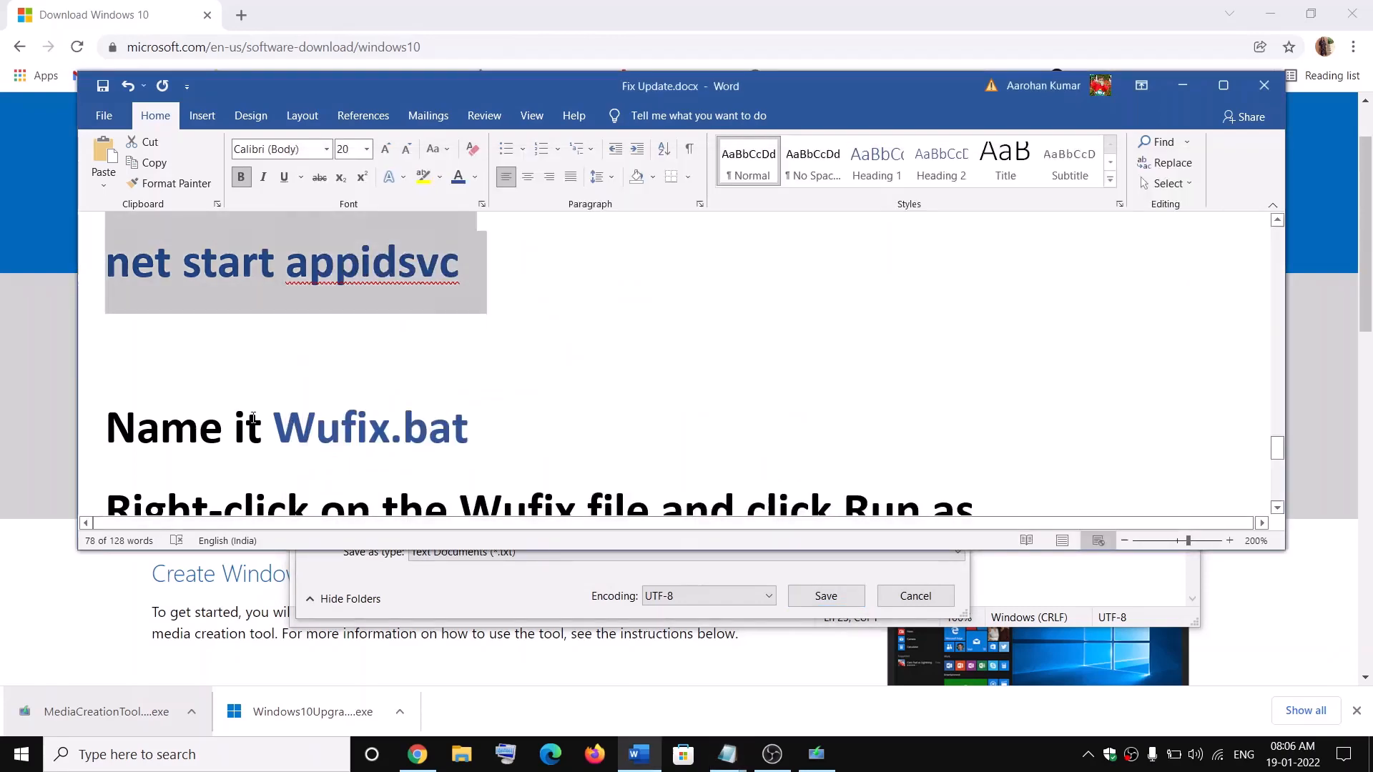
{"action": "left_click_drag", "start_coordinate": [472, 430], "coordinate": [275, 429]}
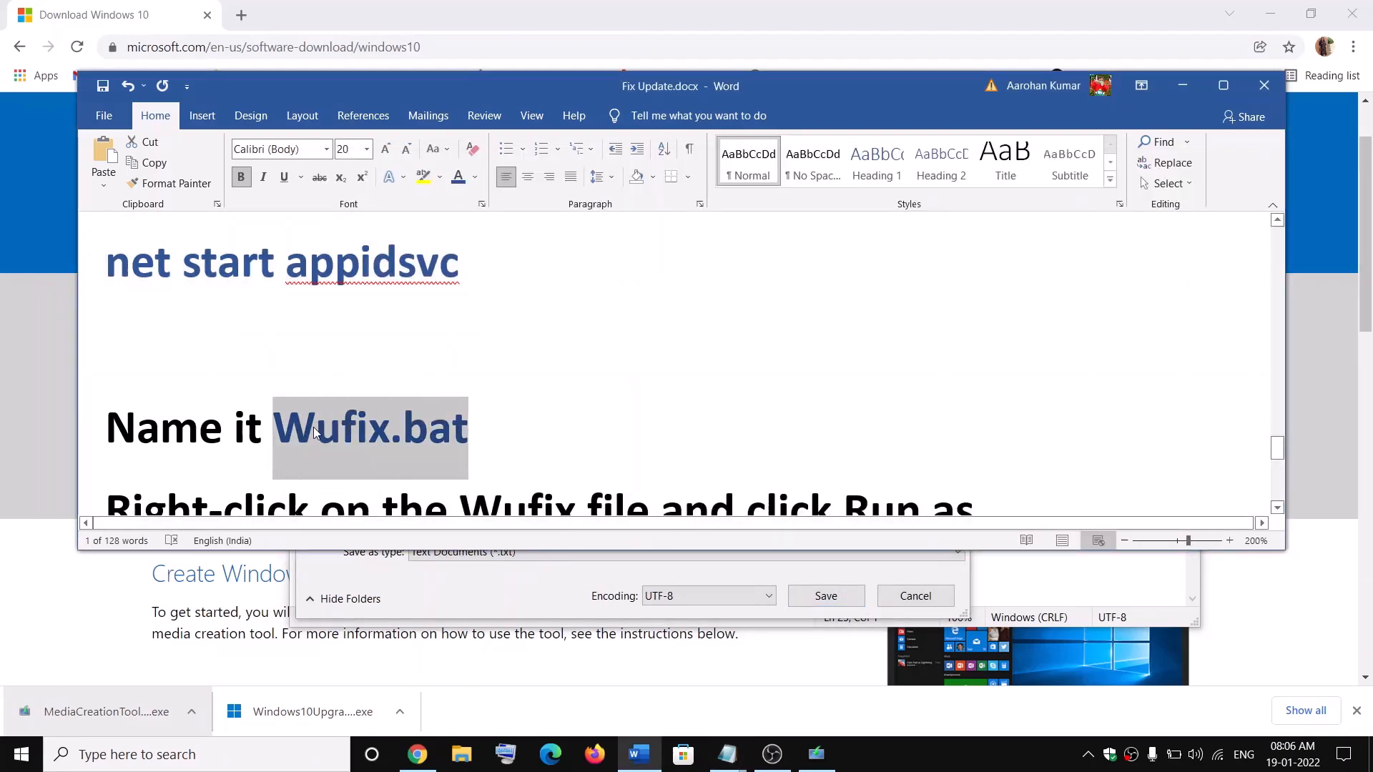
{"action": "left_click", "coordinate": [687, 584]}
{"action": "left_click", "coordinate": [432, 528]}
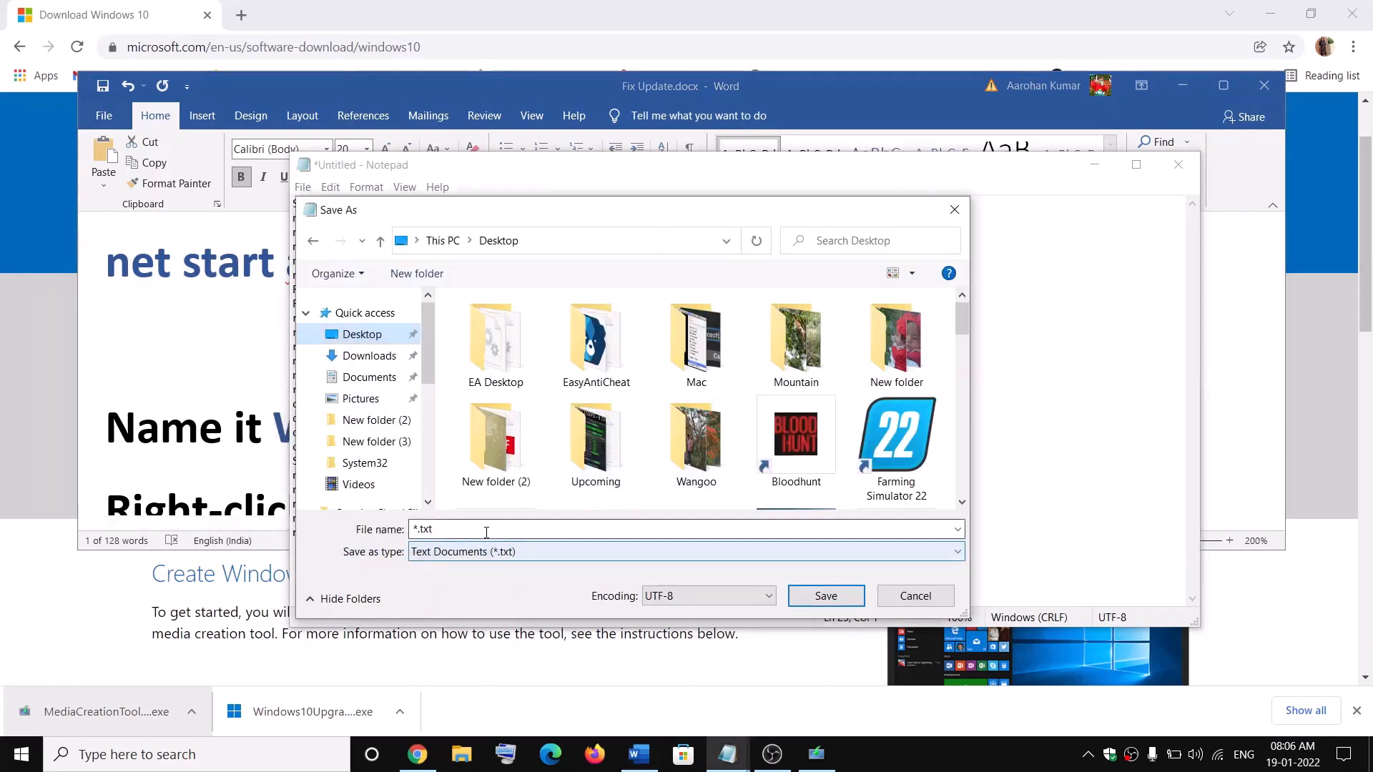
{"action": "type", "text": "Wufix.bat"}
{"action": "left_click", "coordinate": [686, 552]}
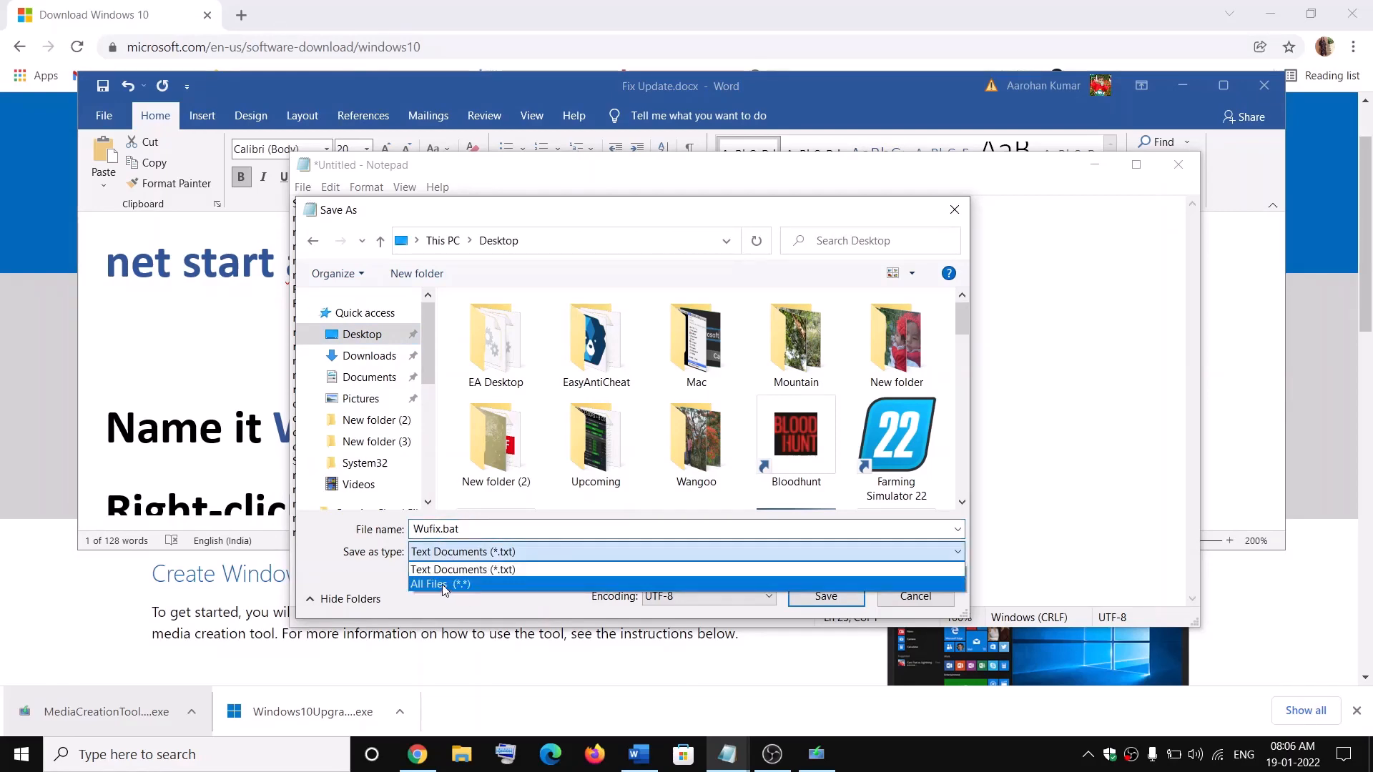
{"action": "left_click", "coordinate": [442, 582]}
{"action": "left_click", "coordinate": [824, 595]}
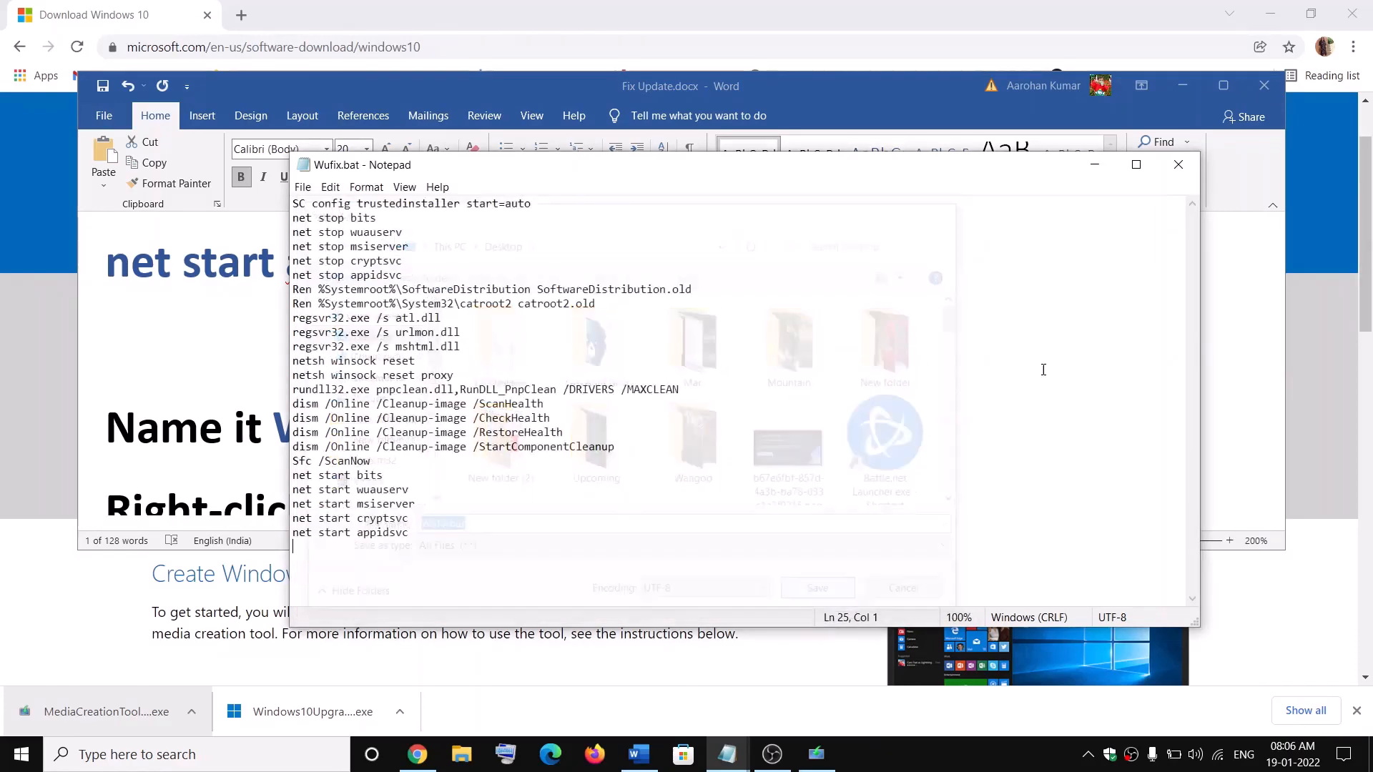
{"action": "left_click", "coordinate": [1178, 164]}
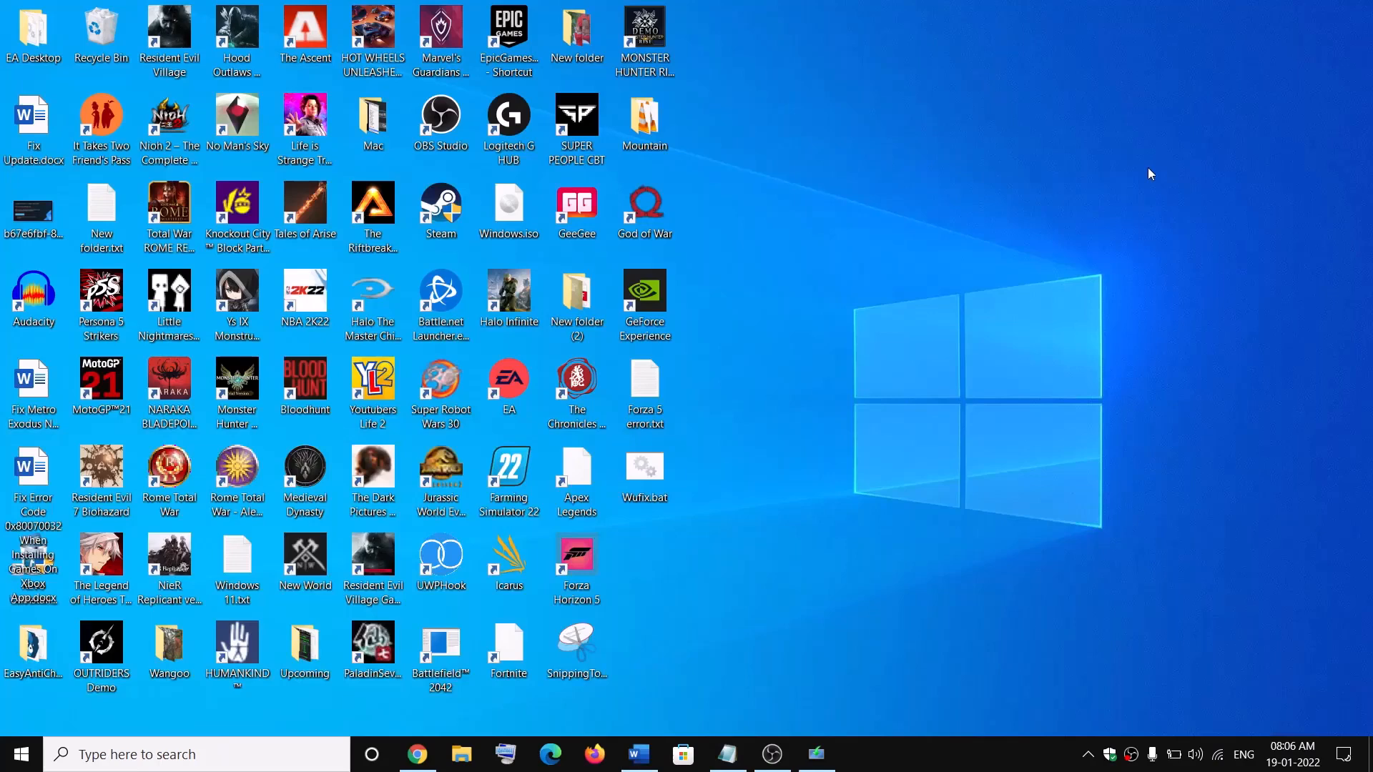
Run Wufix.bat from the desktop as administrator so its reset commands execute in cmd
{"action": "right_click", "coordinate": [646, 462]}
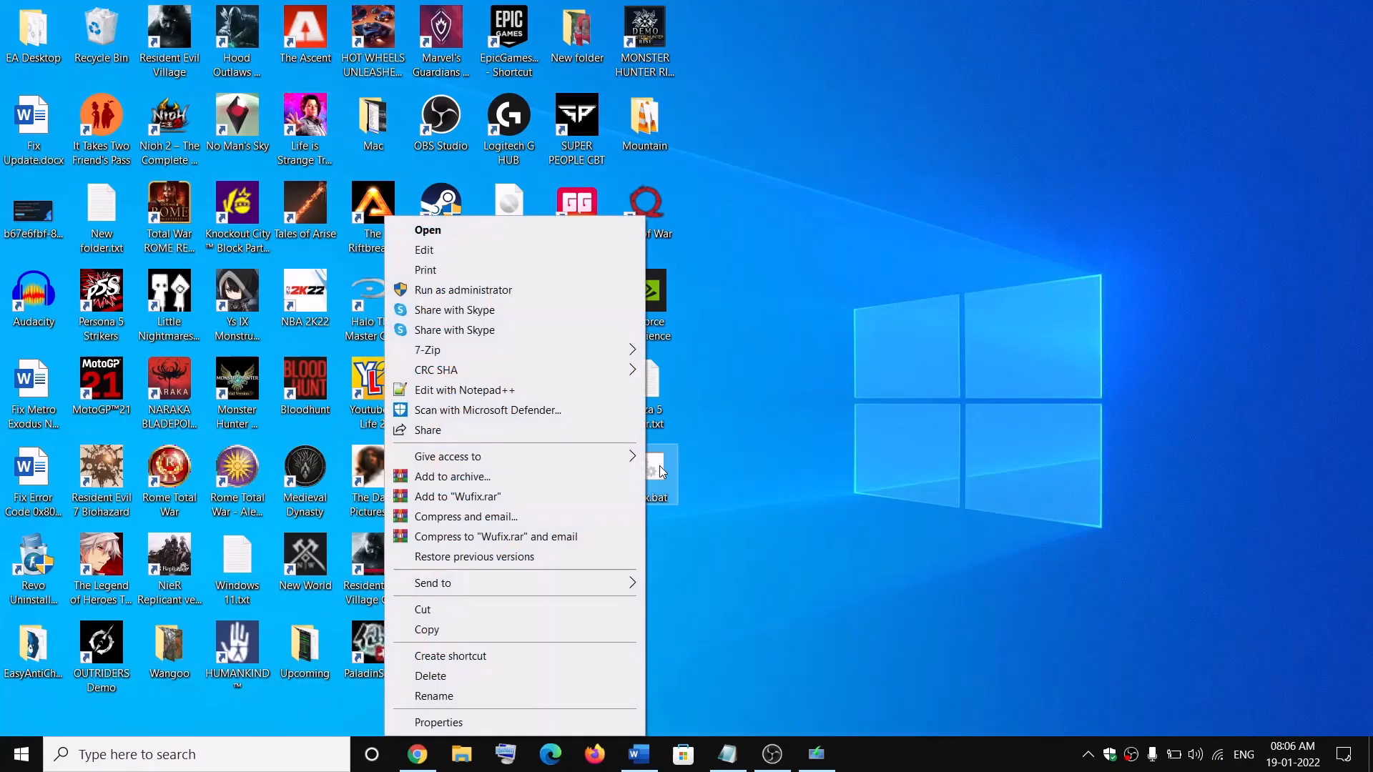
{"action": "left_click", "coordinate": [537, 294]}
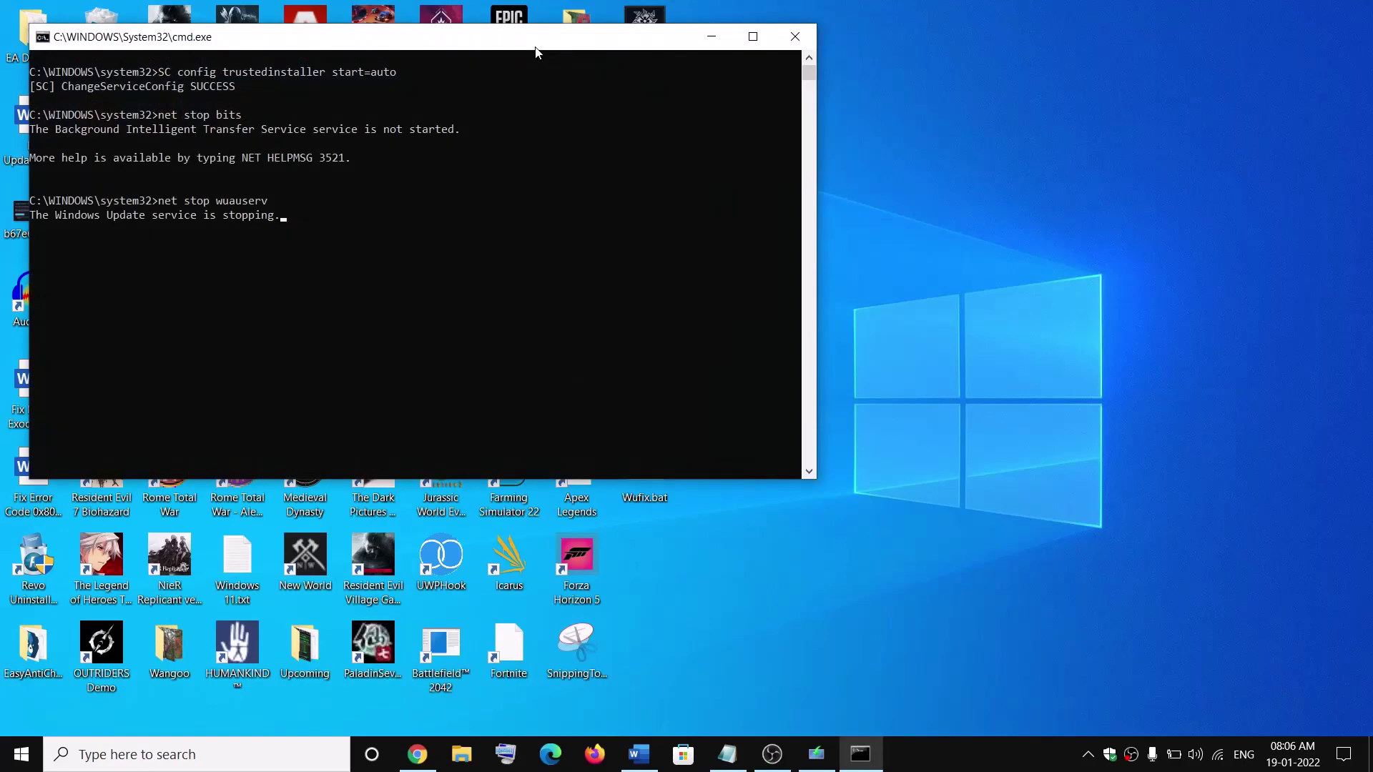
{"action": "left_click_drag", "start_coordinate": [537, 52], "coordinate": [662, 181]}
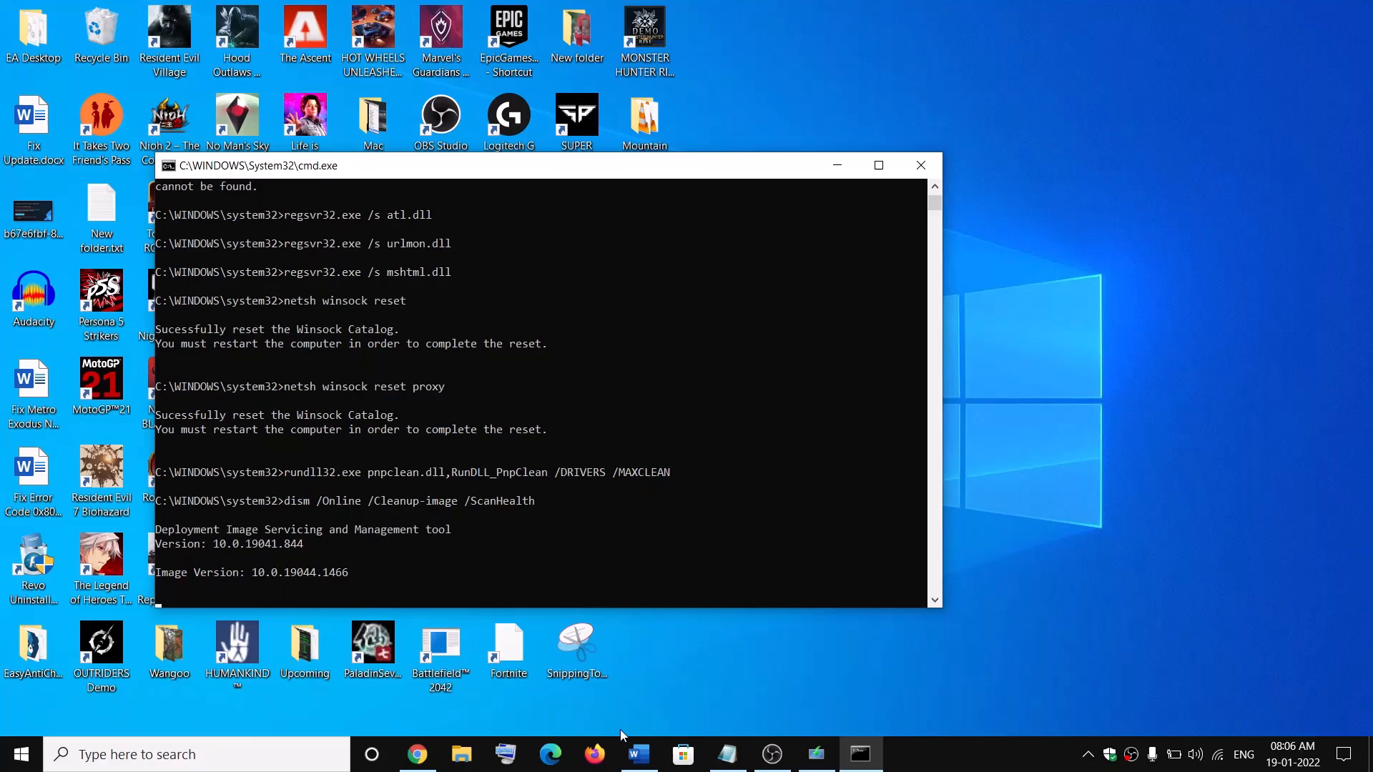
{"action": "left_click", "coordinate": [637, 755]}
{"action": "scroll", "coordinate": [654, 415], "scroll_direction": "down", "scroll_amount": 2}
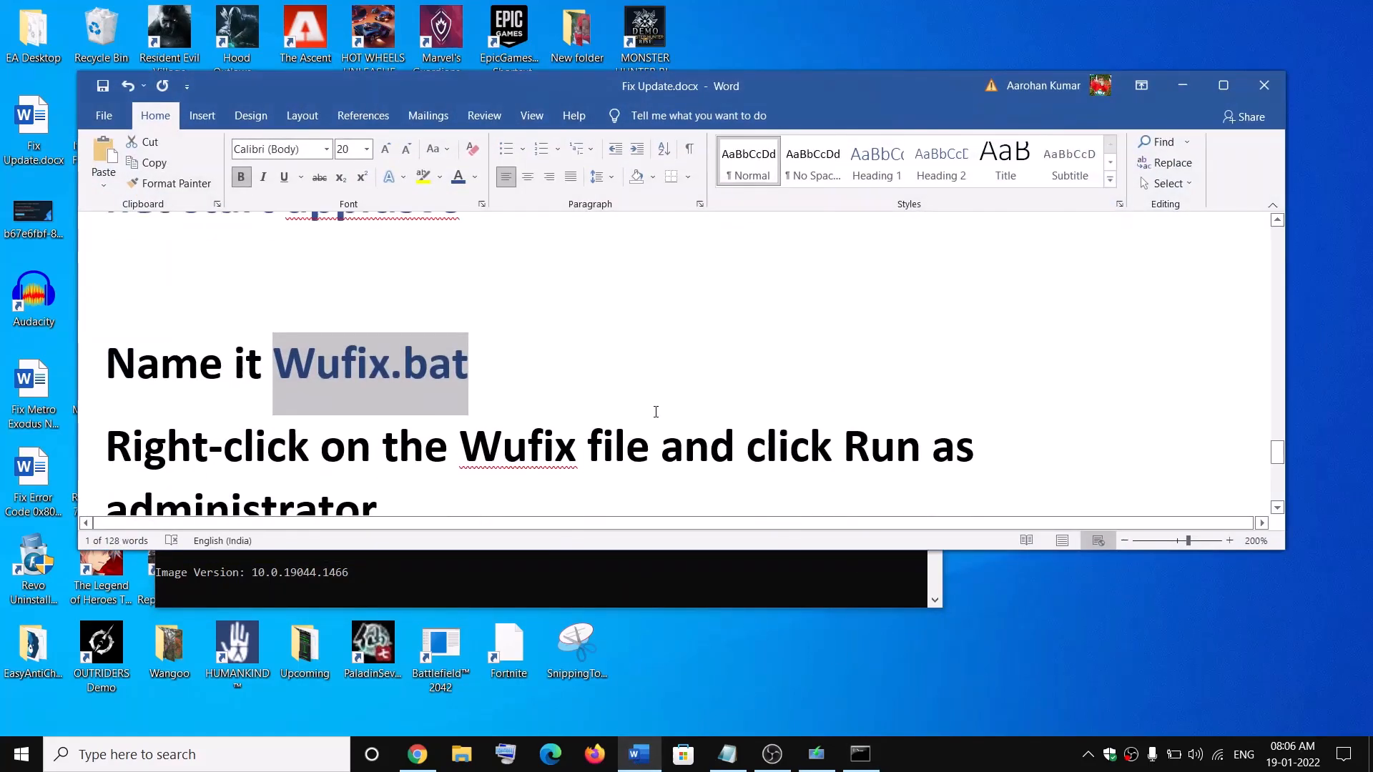
{"action": "scroll", "coordinate": [654, 415], "scroll_direction": "down", "scroll_amount": 2}
{"action": "scroll", "coordinate": [654, 416], "scroll_direction": "down", "scroll_amount": 2}
{"action": "scroll", "coordinate": [655, 416], "scroll_direction": "down", "scroll_amount": 1}
{"action": "scroll", "coordinate": [655, 410], "scroll_direction": "down", "scroll_amount": 2}
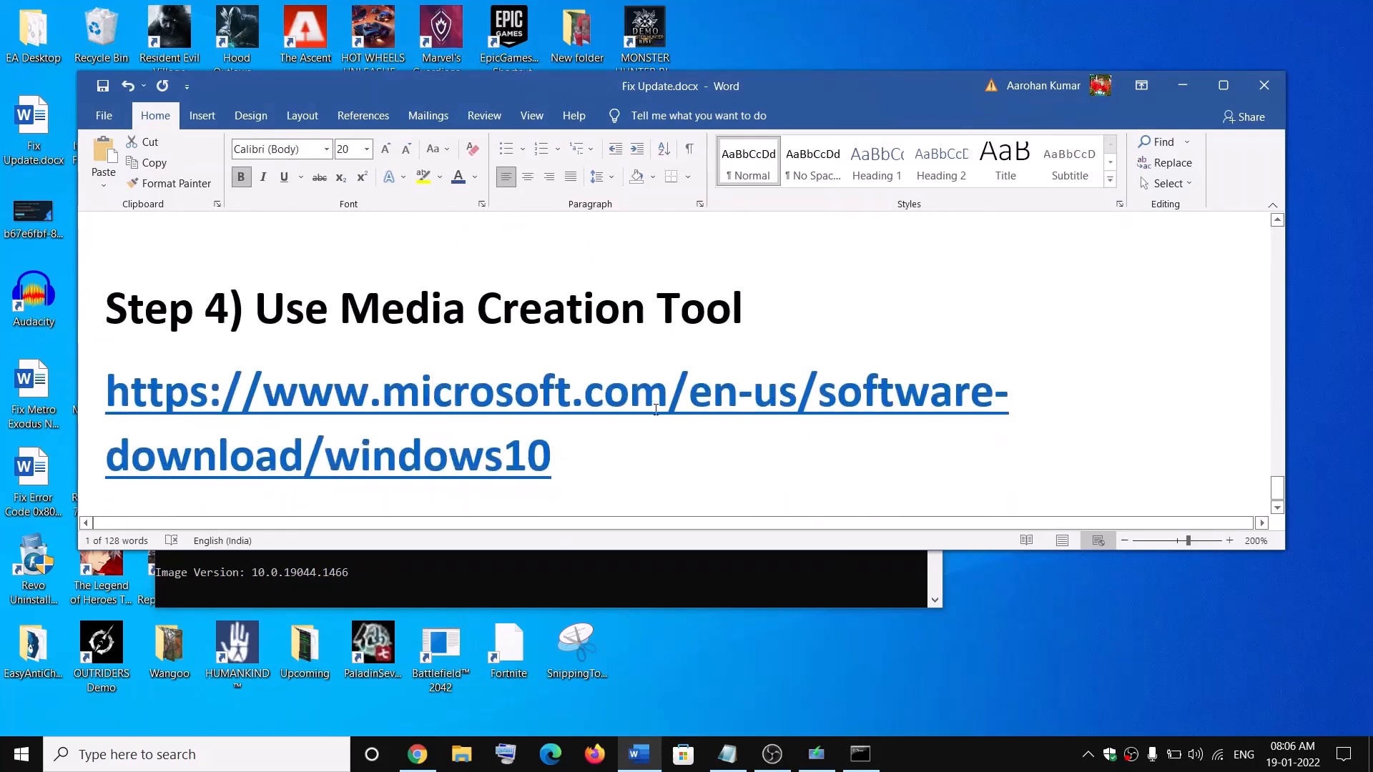
Highlight the Step 4 Use Media Creation Tool heading and its microsoft.com download link
{"action": "left_click_drag", "start_coordinate": [301, 305], "coordinate": [740, 311]}
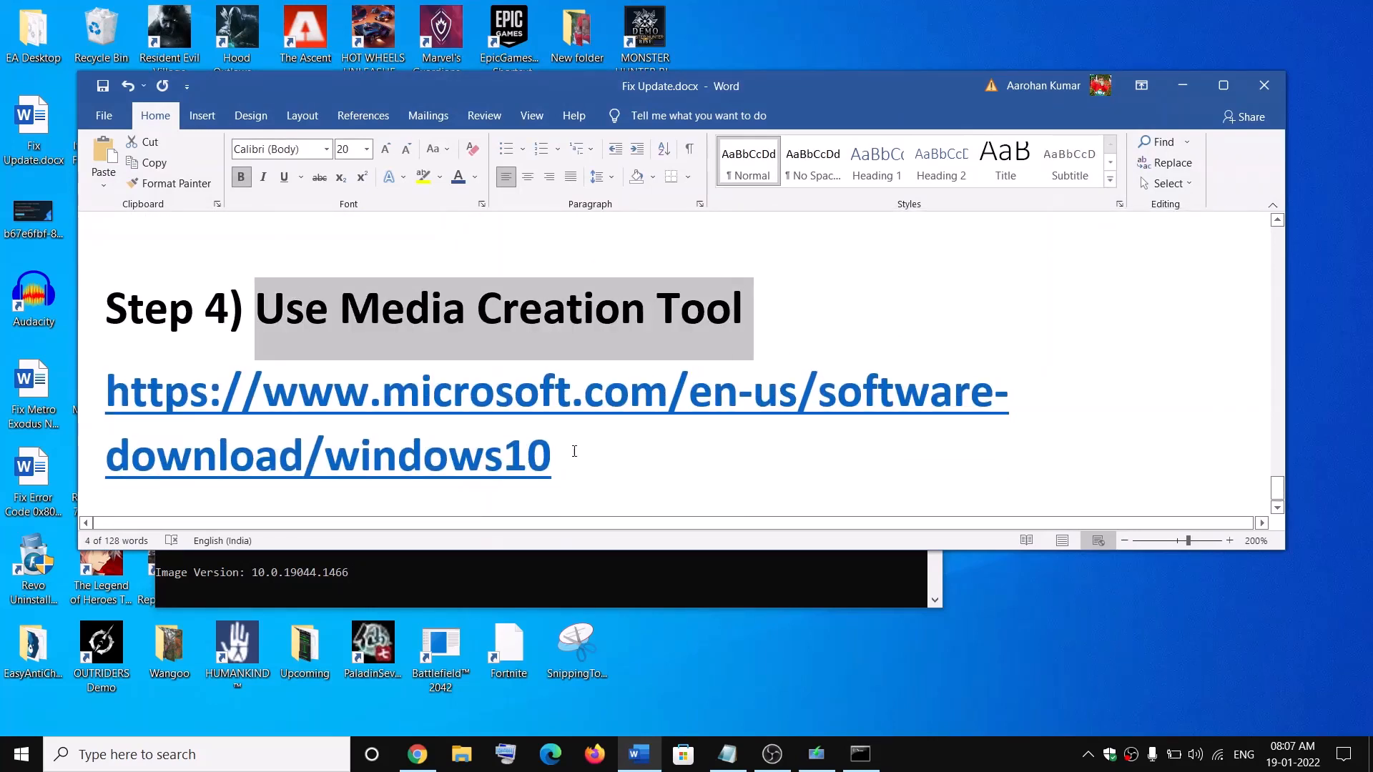
{"action": "left_click_drag", "start_coordinate": [584, 454], "coordinate": [267, 426]}
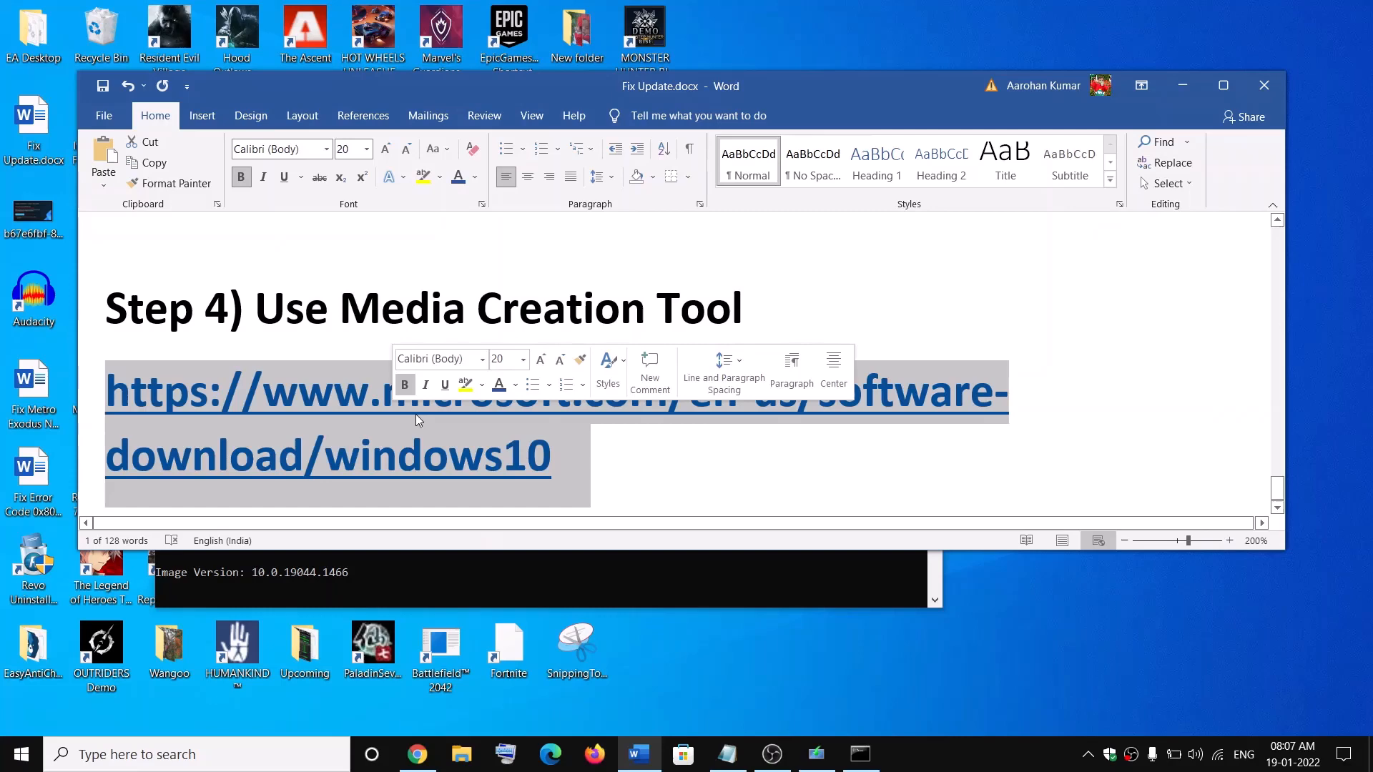
Launch the downloaded MediaCreationTool from Chrome's Download Windows 10 page
{"action": "left_click", "coordinate": [432, 758]}
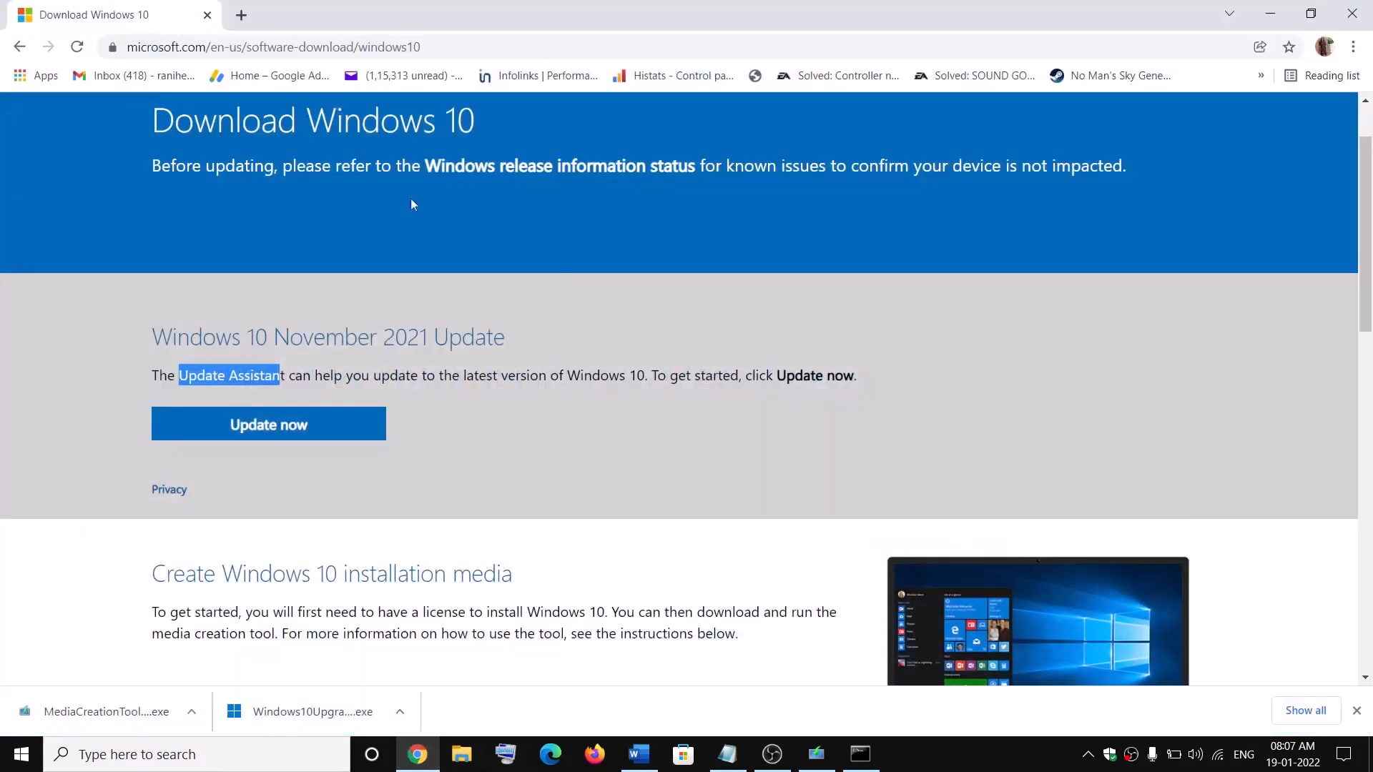
{"action": "scroll", "coordinate": [410, 322], "scroll_direction": "up", "scroll_amount": 2}
{"action": "scroll", "coordinate": [458, 368], "scroll_direction": "down", "scroll_amount": 4}
{"action": "scroll", "coordinate": [344, 418], "scroll_direction": "down", "scroll_amount": 1}
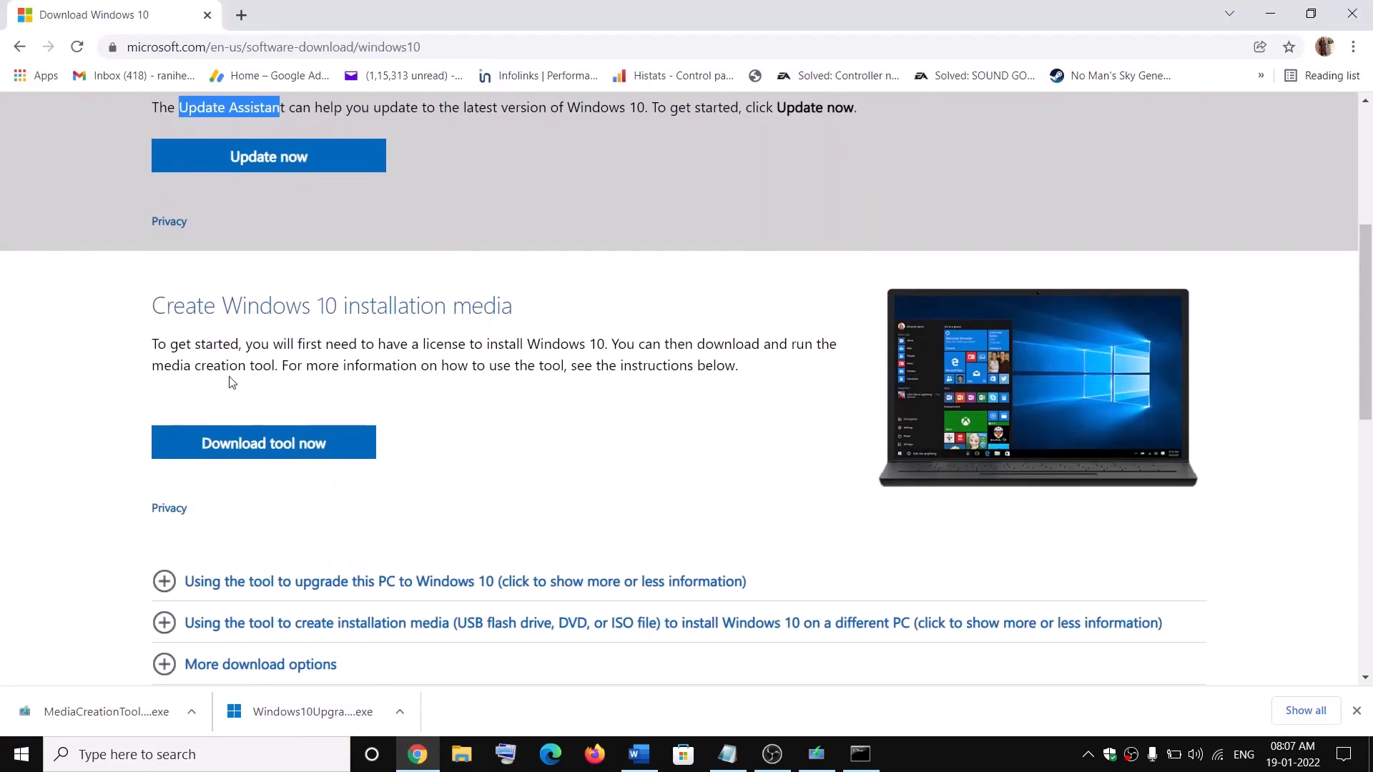
{"action": "left_click_drag", "start_coordinate": [163, 366], "coordinate": [266, 366]}
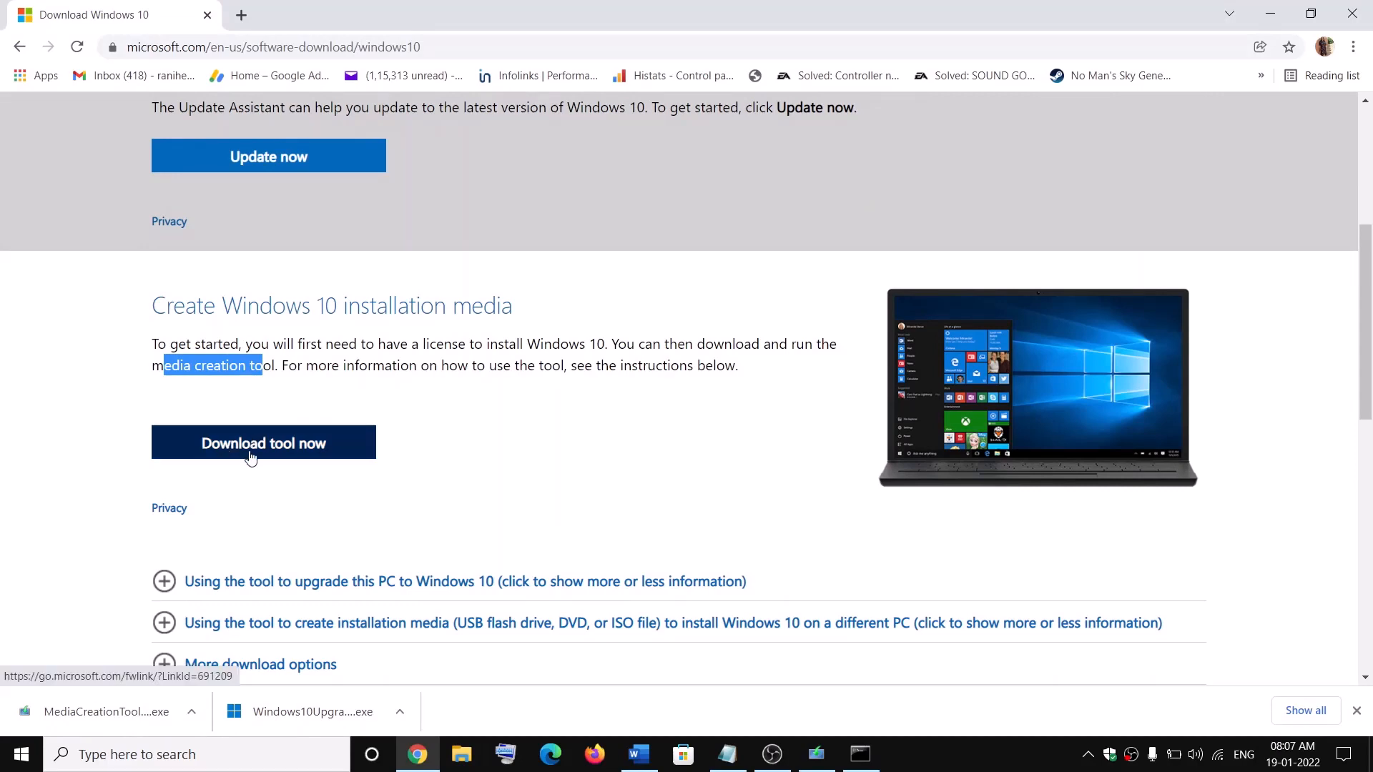
{"action": "left_click", "coordinate": [94, 712]}
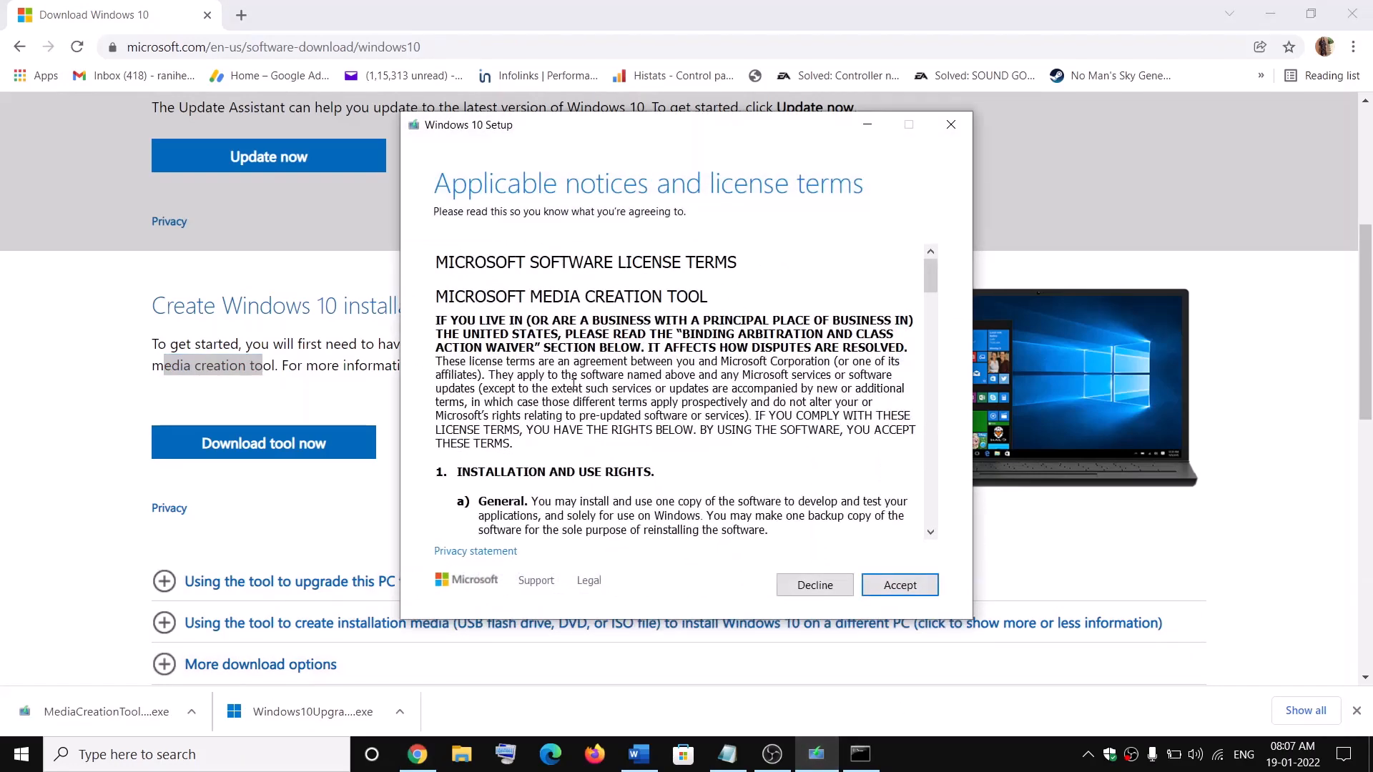
Accept the license terms and proceed with Upgrade this PC now
{"action": "left_click", "coordinate": [895, 585]}
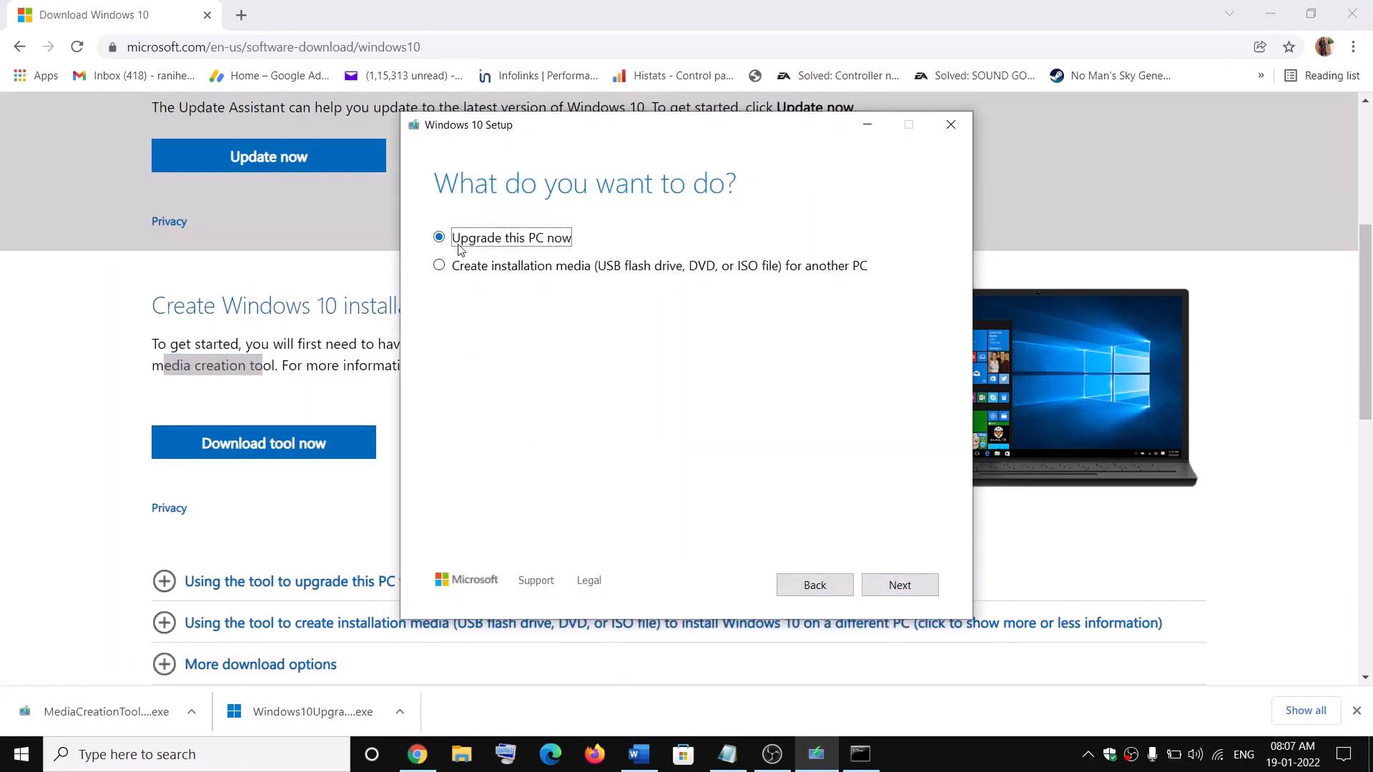
{"action": "left_click", "coordinate": [899, 584]}
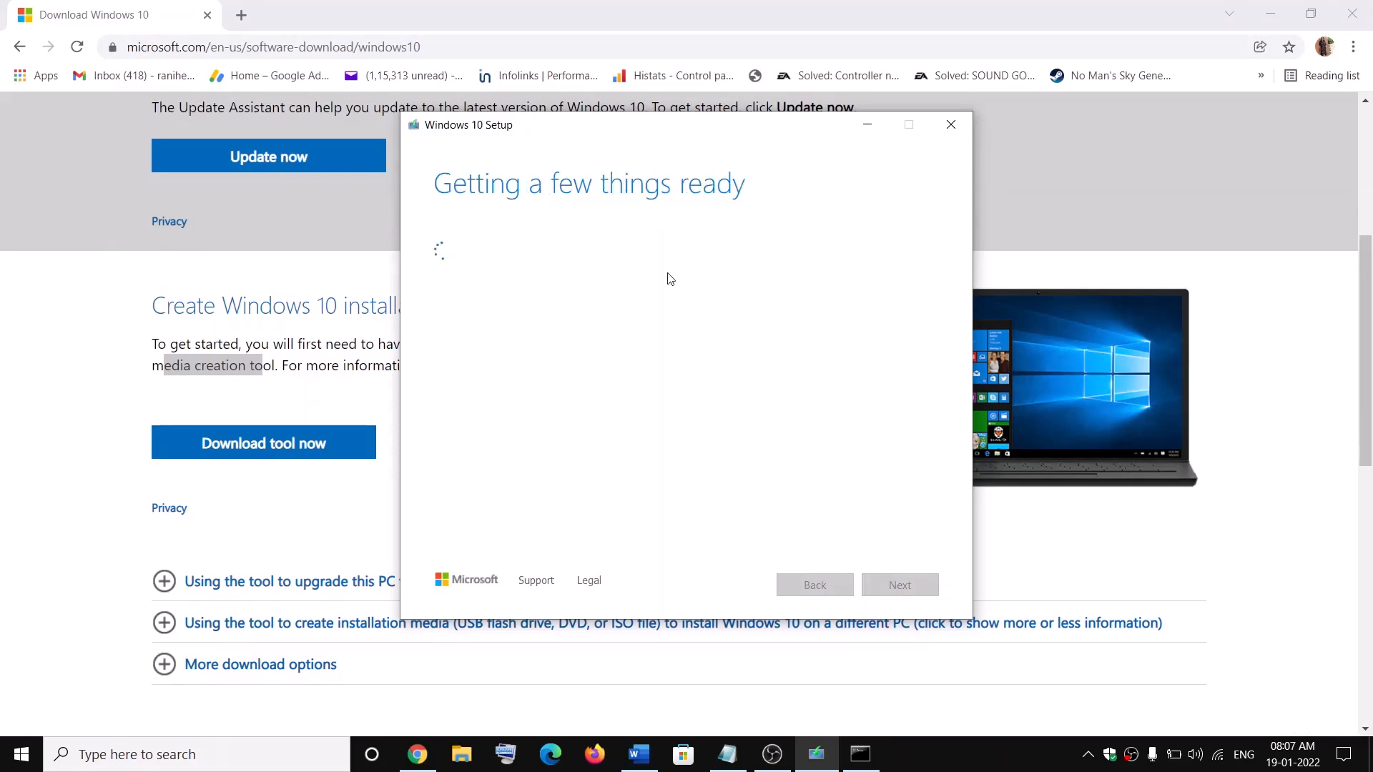
{"action": "left_click", "coordinate": [637, 754]}
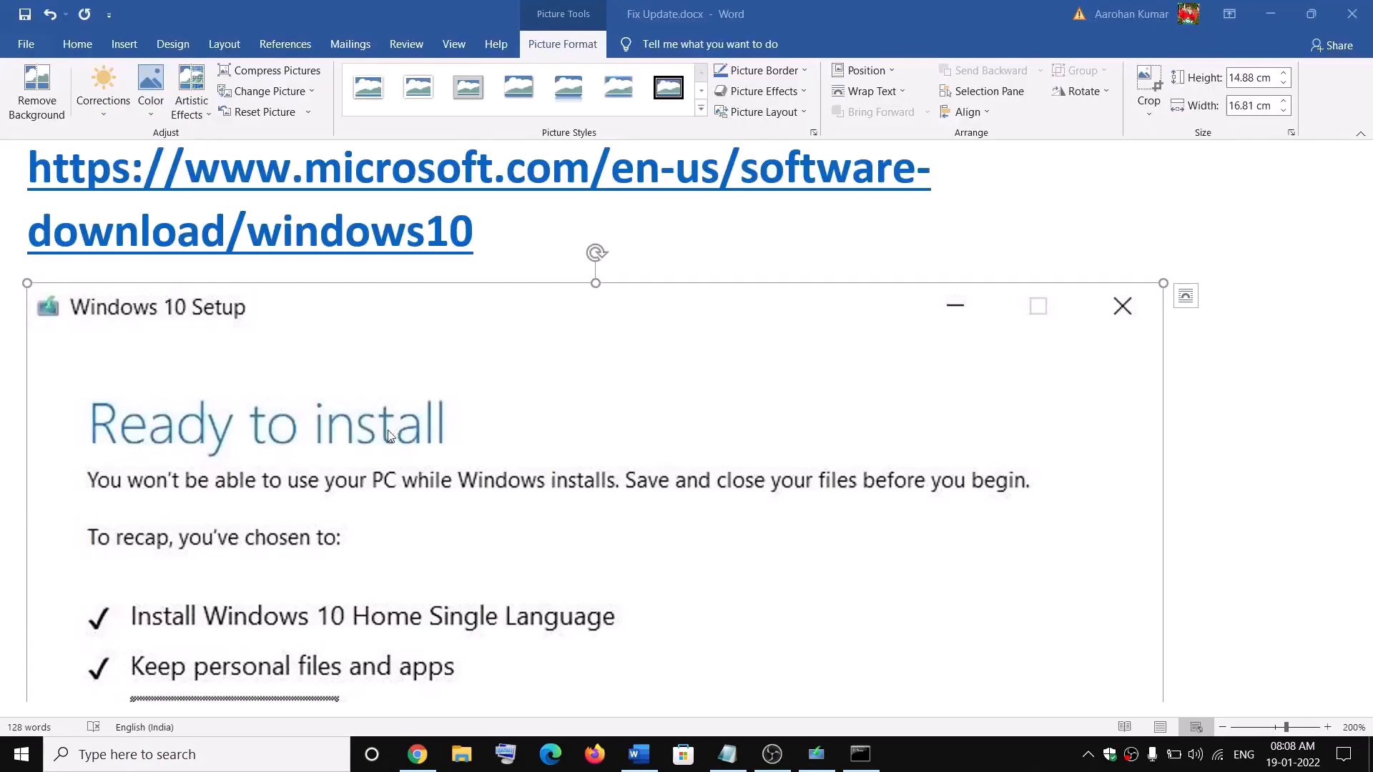
{"action": "scroll", "coordinate": [461, 435], "scroll_direction": "down", "scroll_amount": 3}
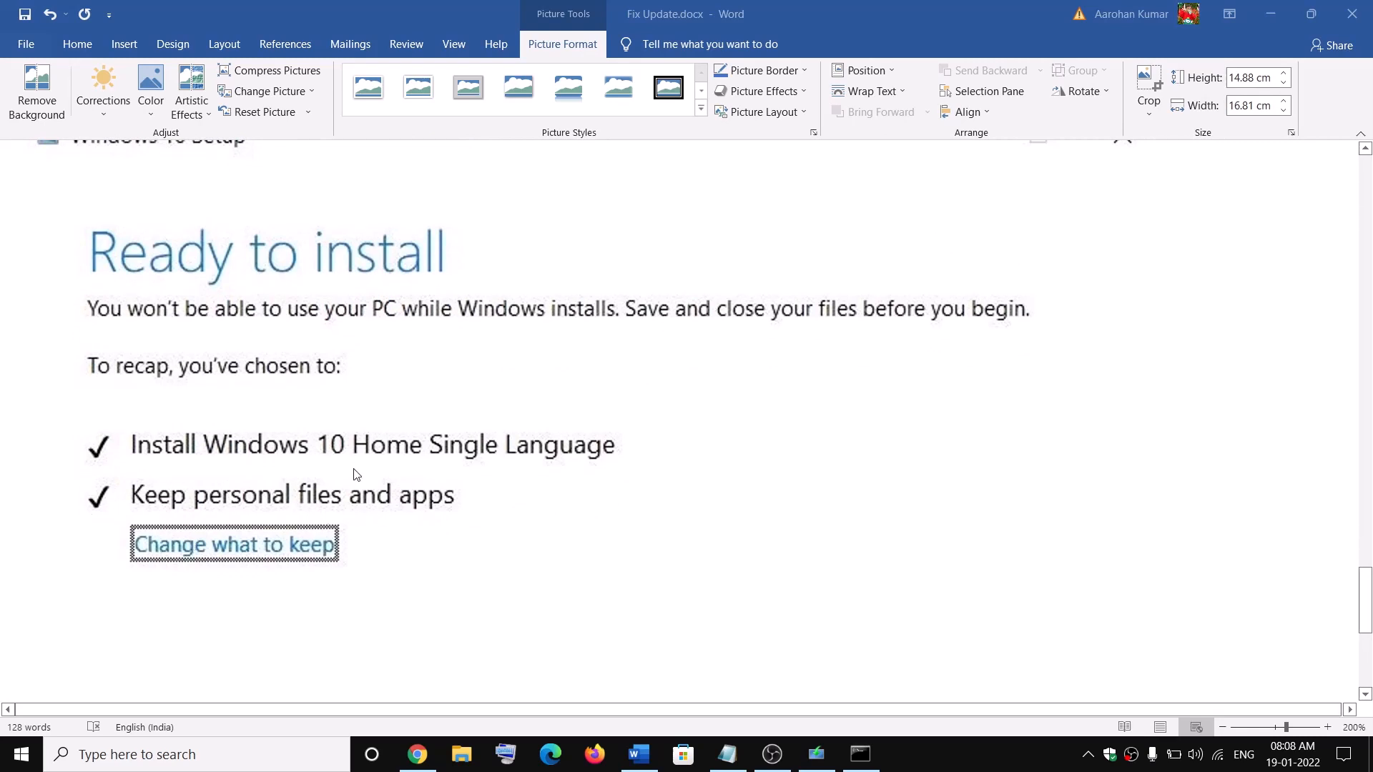
{"action": "scroll", "coordinate": [672, 463], "scroll_direction": "down", "scroll_amount": 5}
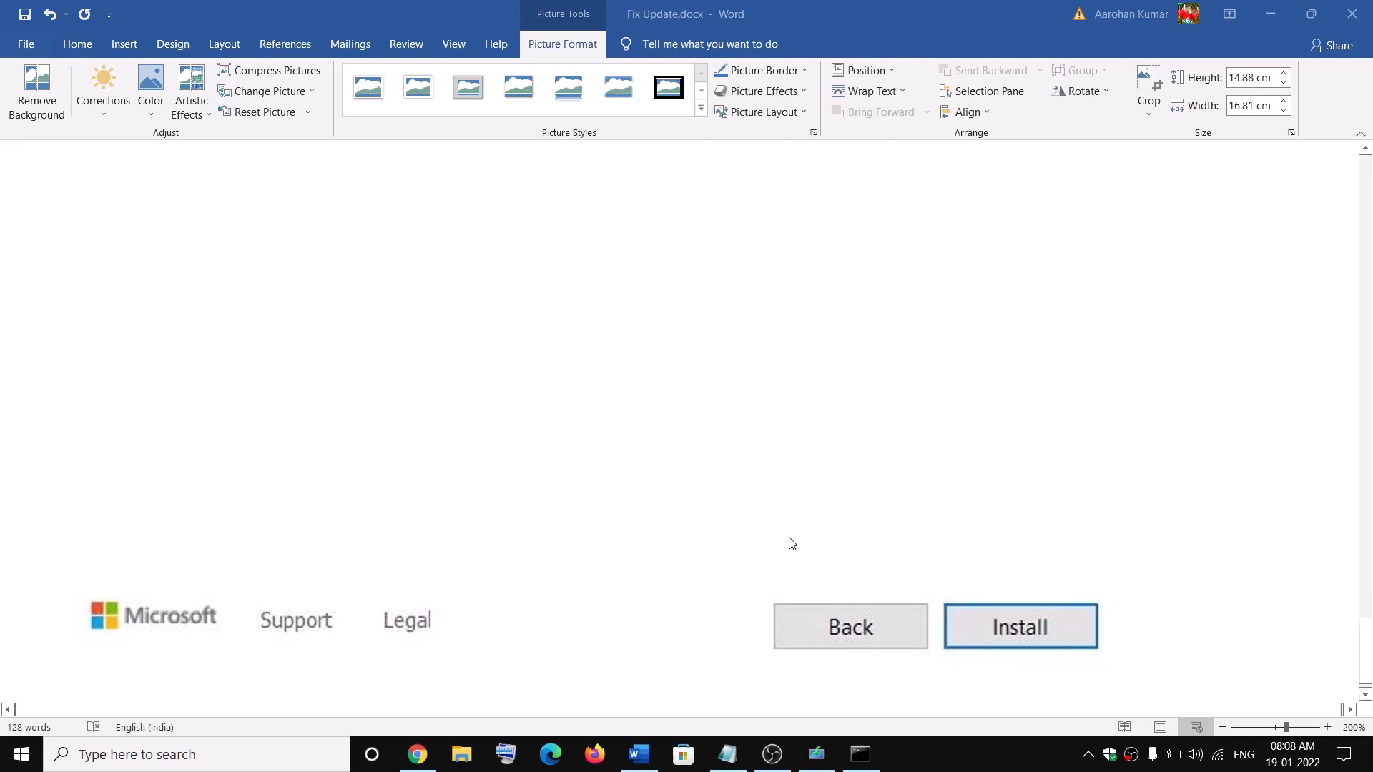
Scroll to the document top and highlight Fix Update (KB5010793) in the title
{"action": "left_click", "coordinate": [636, 758]}
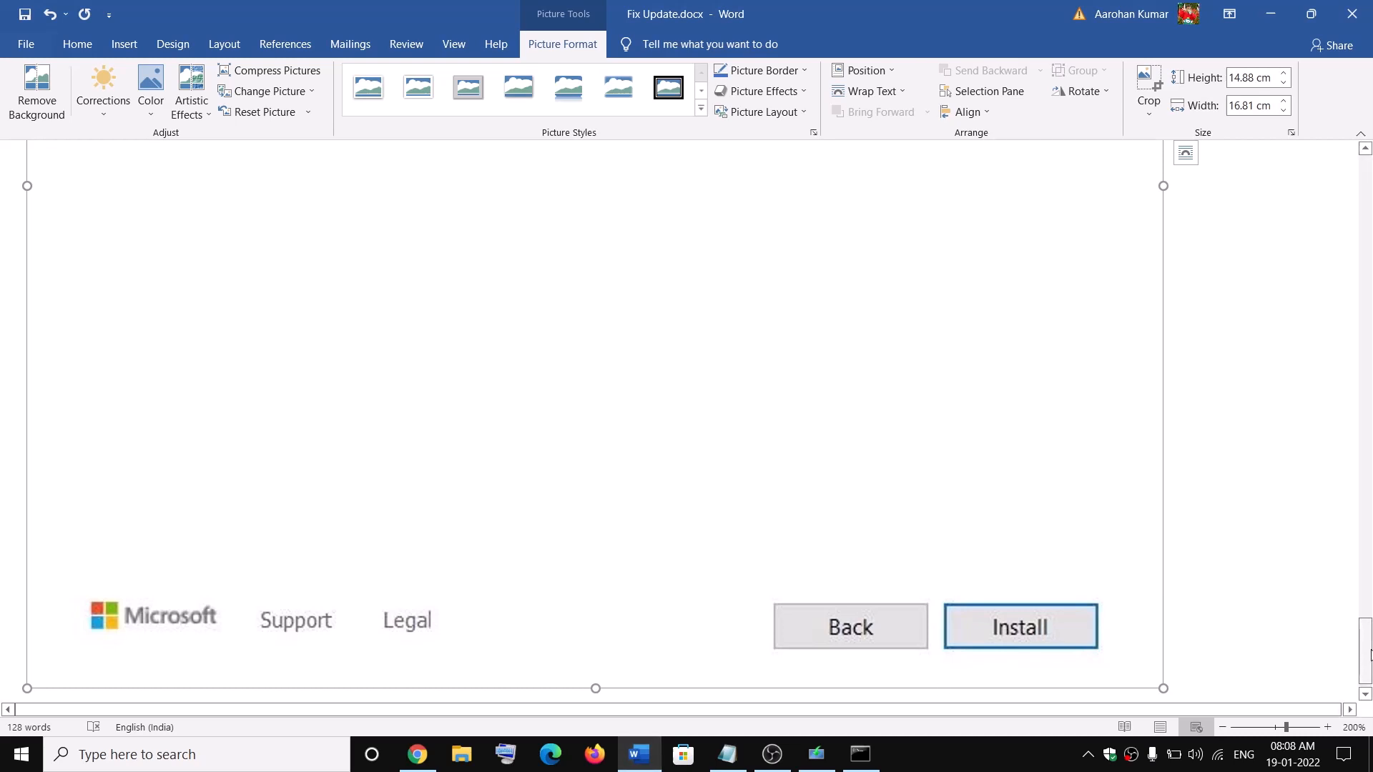
{"action": "left_click_drag", "start_coordinate": [1365, 651], "coordinate": [1364, 150]}
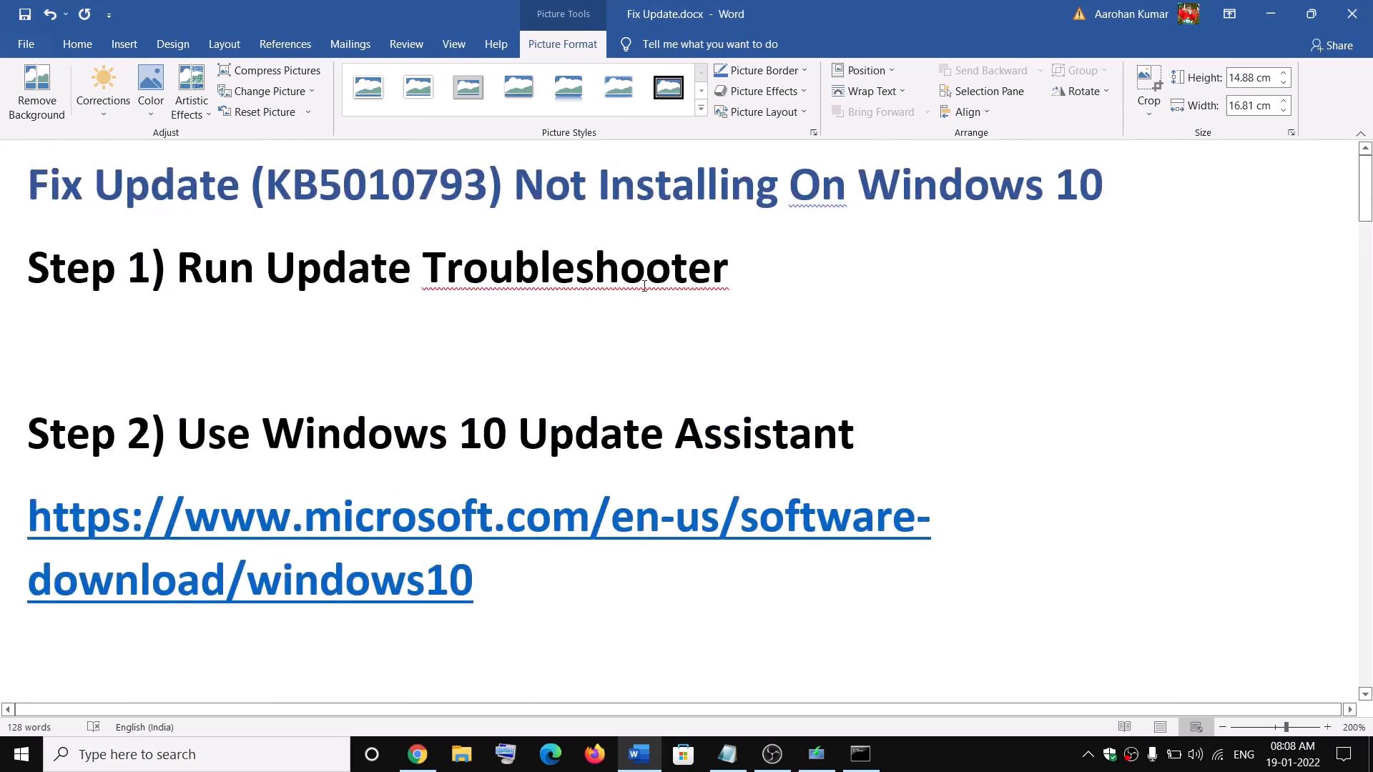
{"action": "left_click_drag", "start_coordinate": [98, 188], "coordinate": [781, 187]}
{"action": "left_click", "coordinate": [265, 188]}
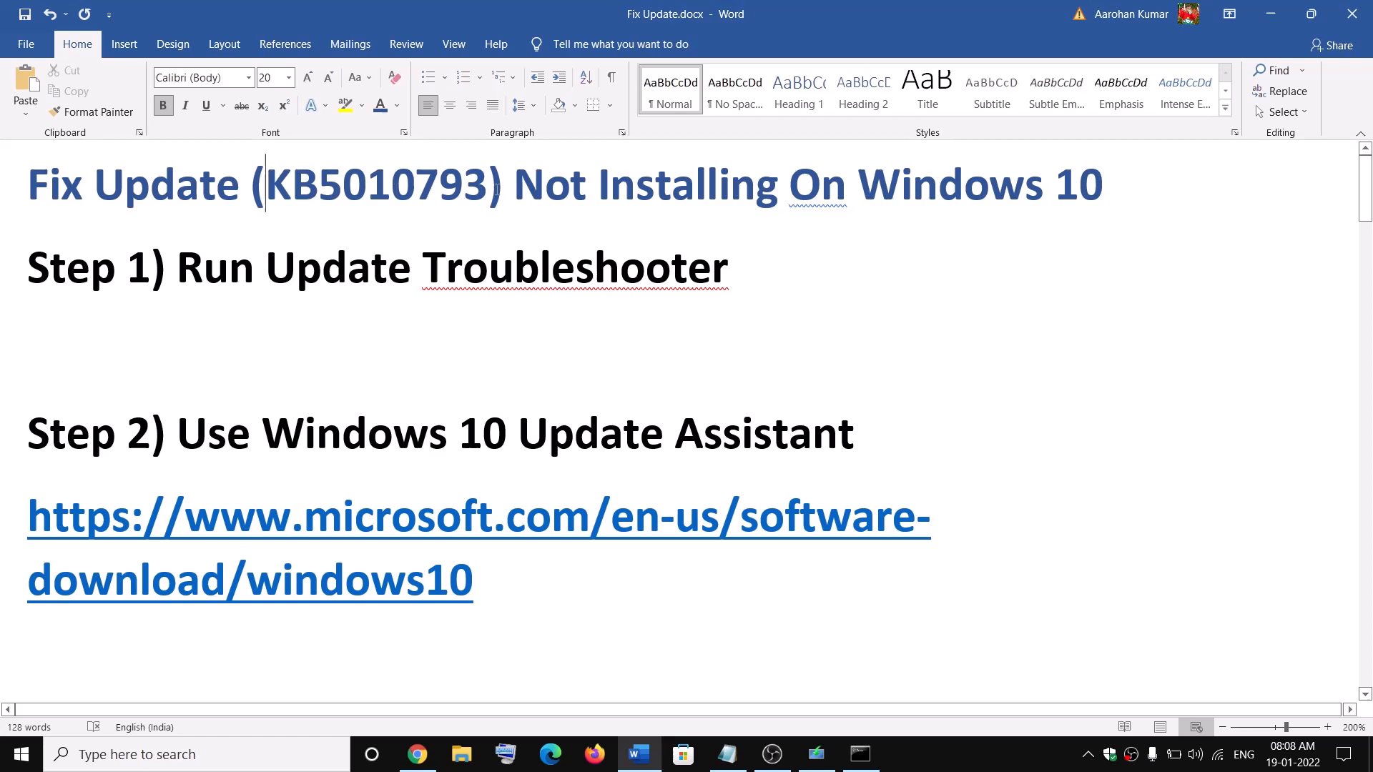
{"action": "left_click_drag", "start_coordinate": [505, 188], "coordinate": [28, 188]}
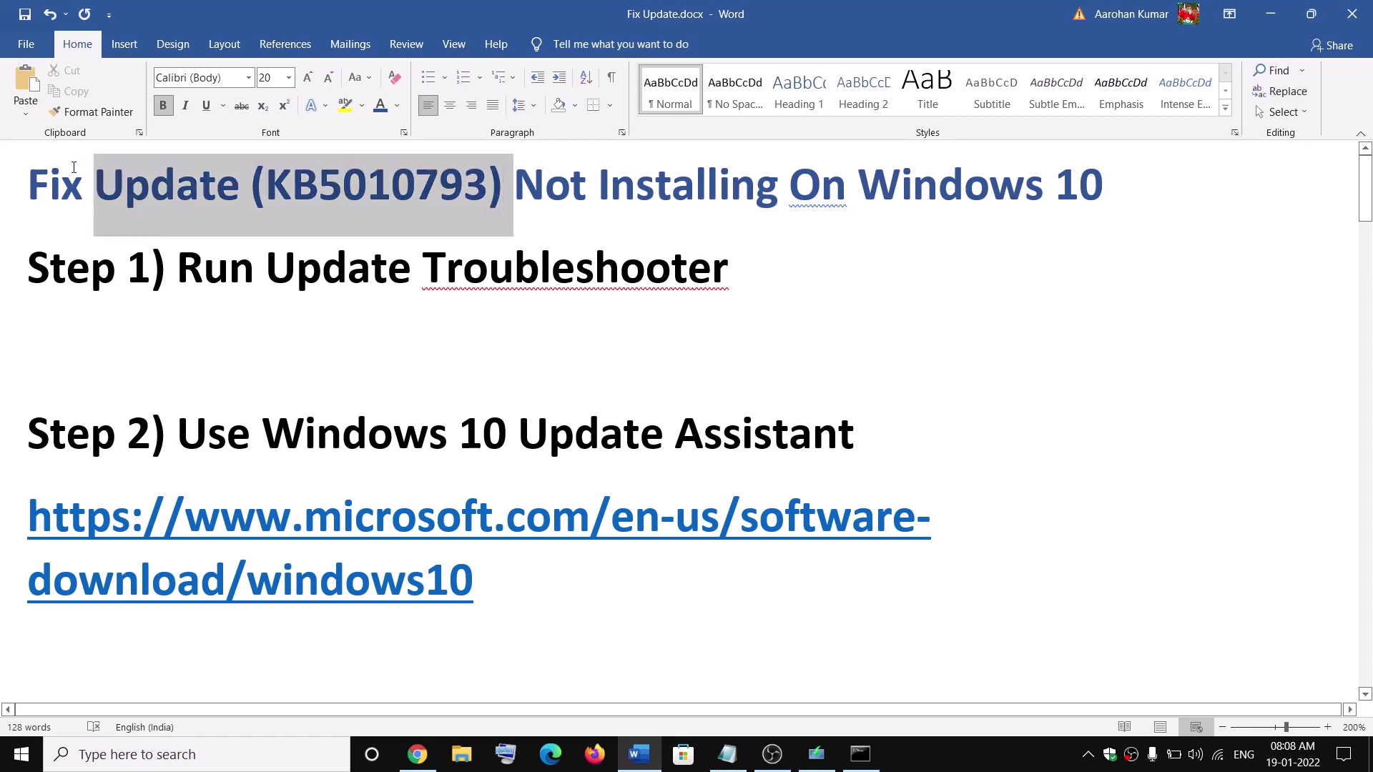
{"action": "left_click", "coordinate": [973, 750]}
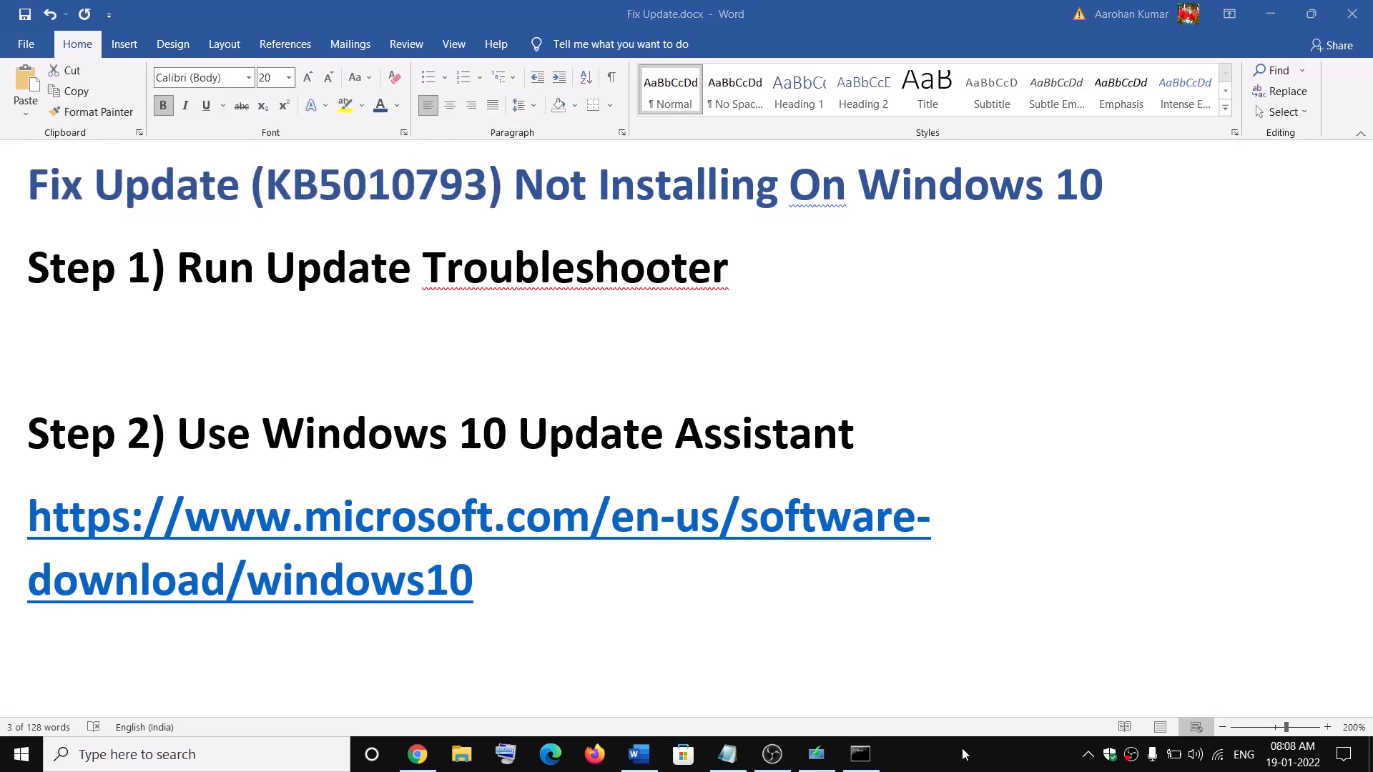